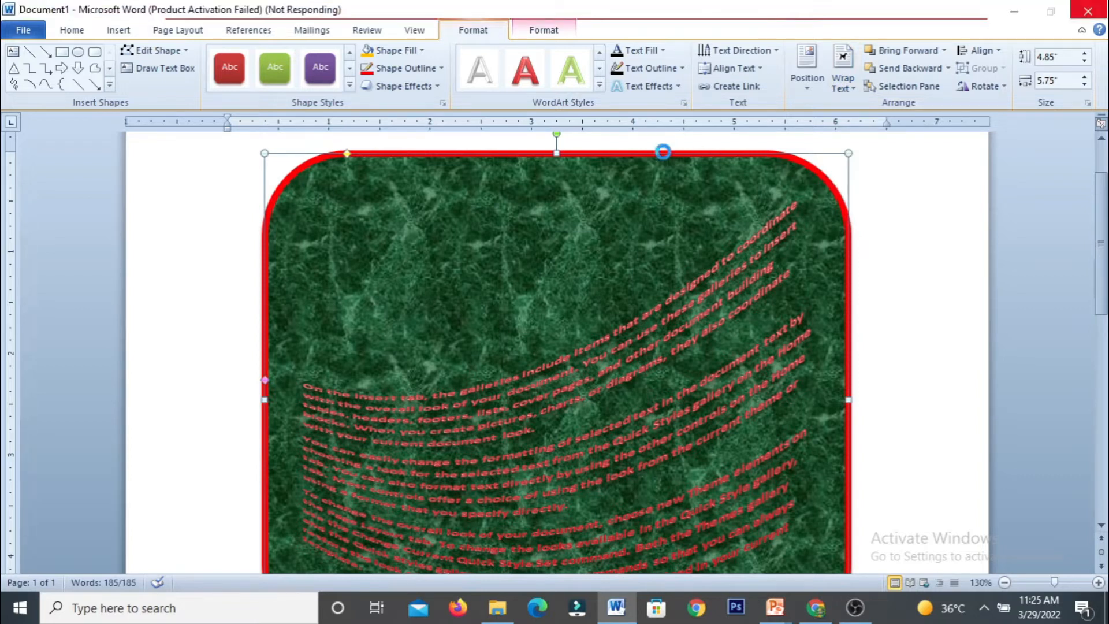
Delete the rounded green marble shape containing the curved red text.
key(Delete)
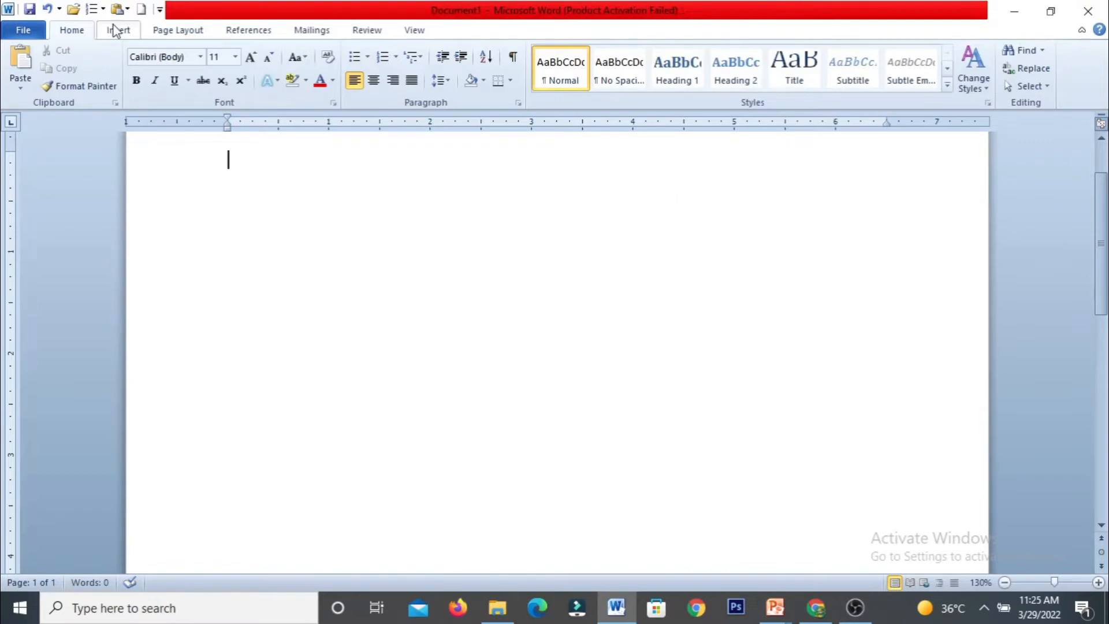
Insert the built-in Simple Text Box on the empty page and delete it again.
click(115, 30)
click(696, 76)
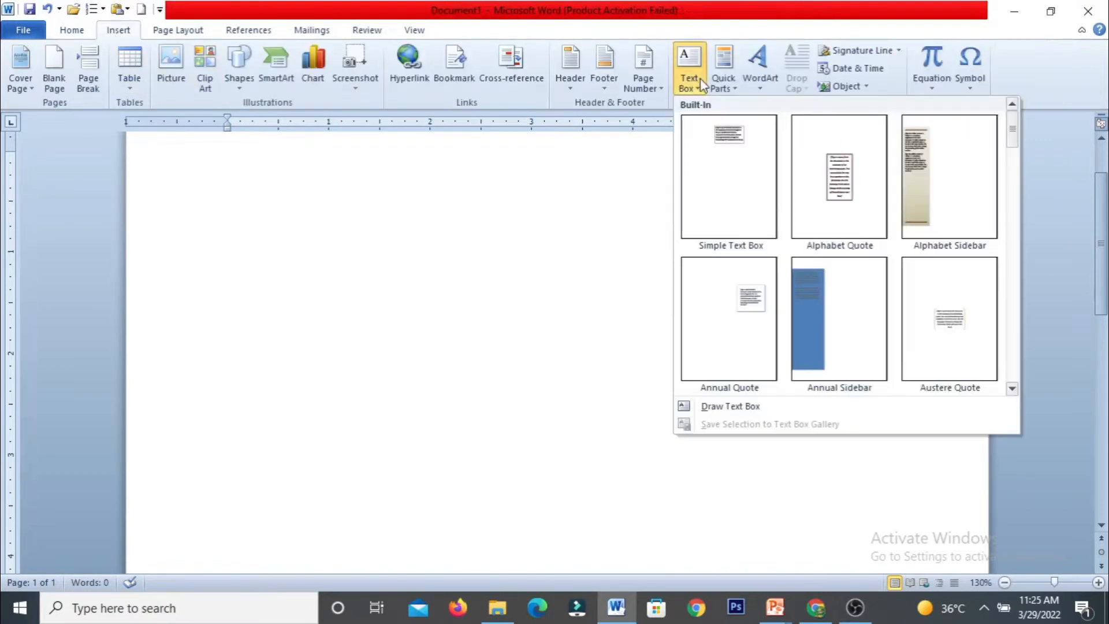
click(719, 149)
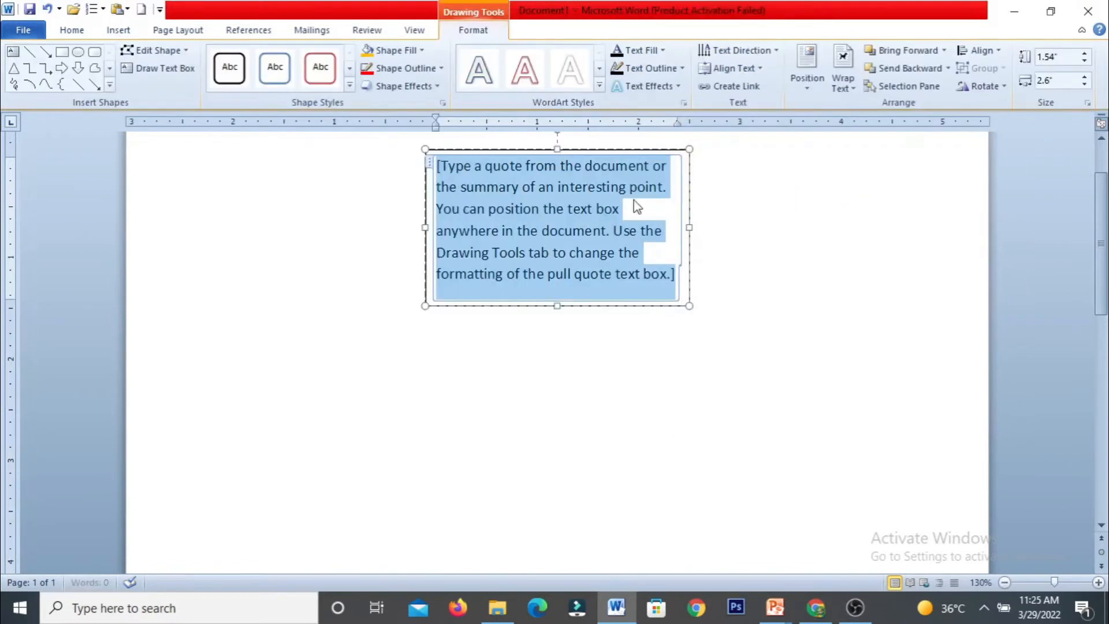
click(730, 272)
click(689, 249)
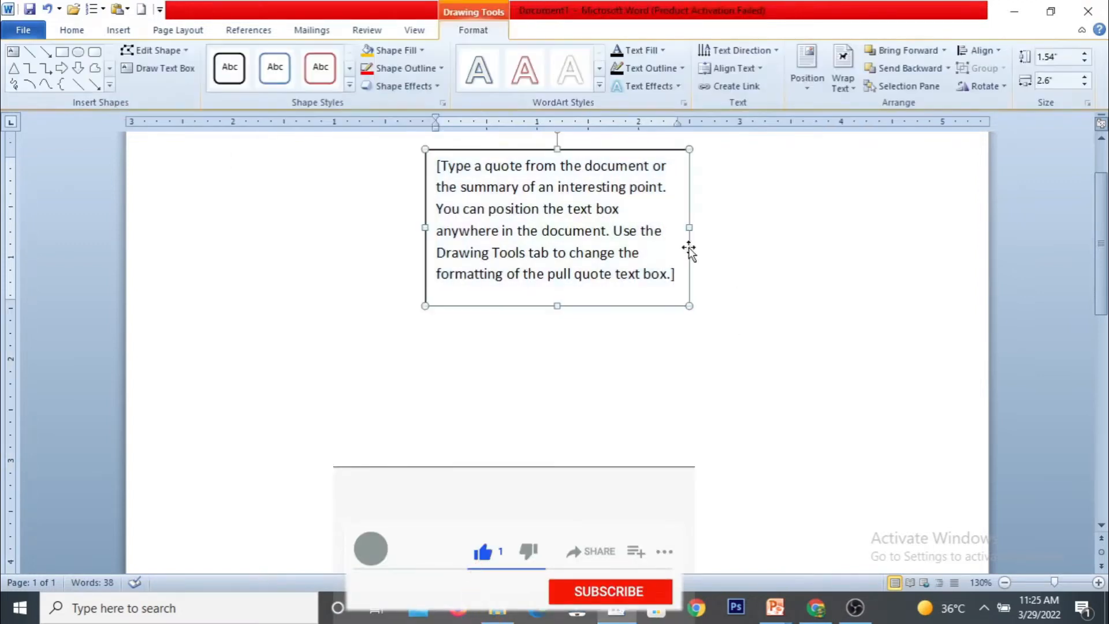
key(Delete)
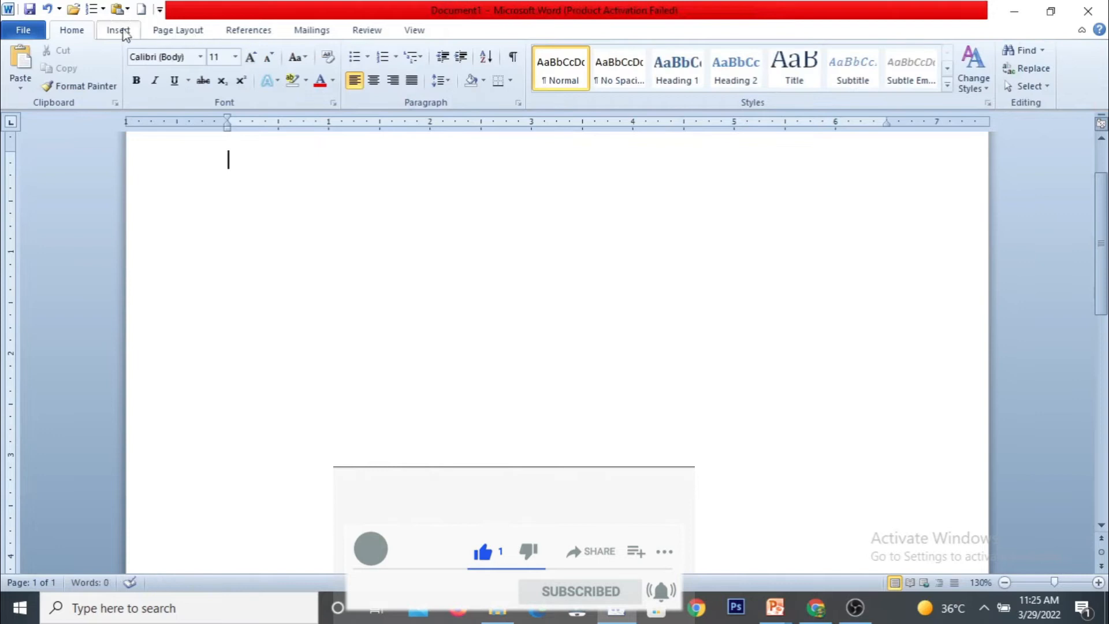
Insert the Author document property as a Quick Part on the first line and start a new paragraph below it.
click(118, 29)
click(723, 81)
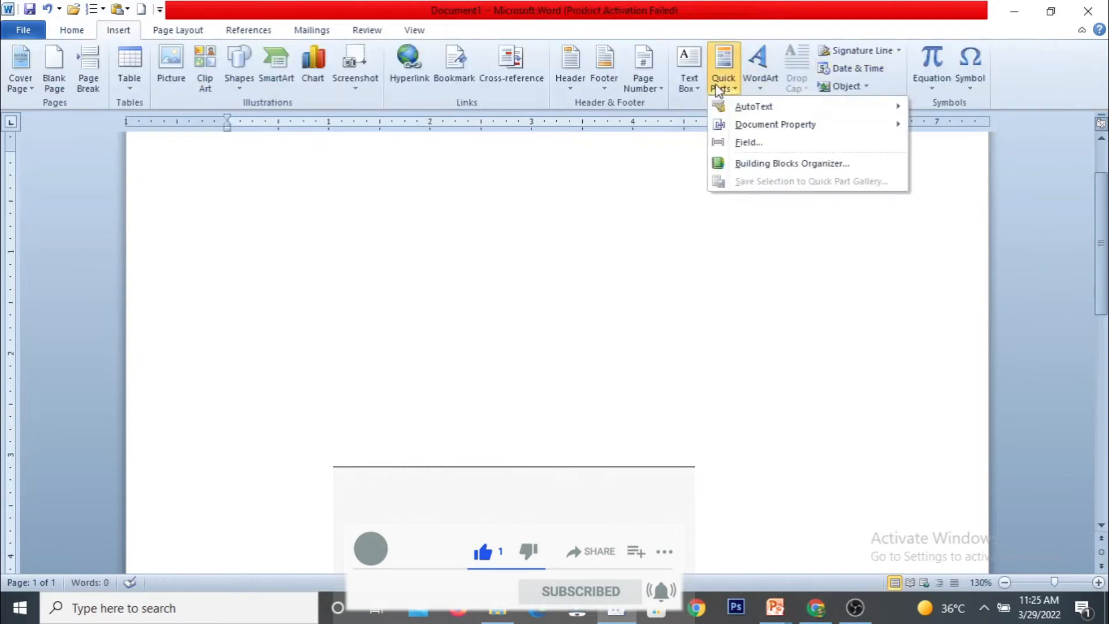
mouse_move(736, 126)
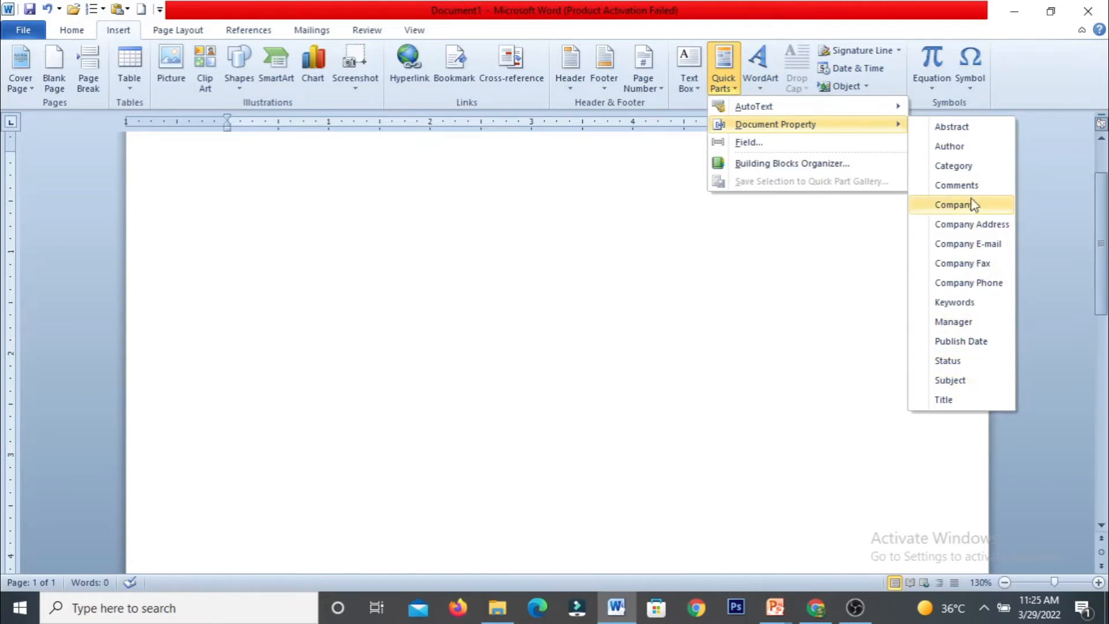
click(969, 157)
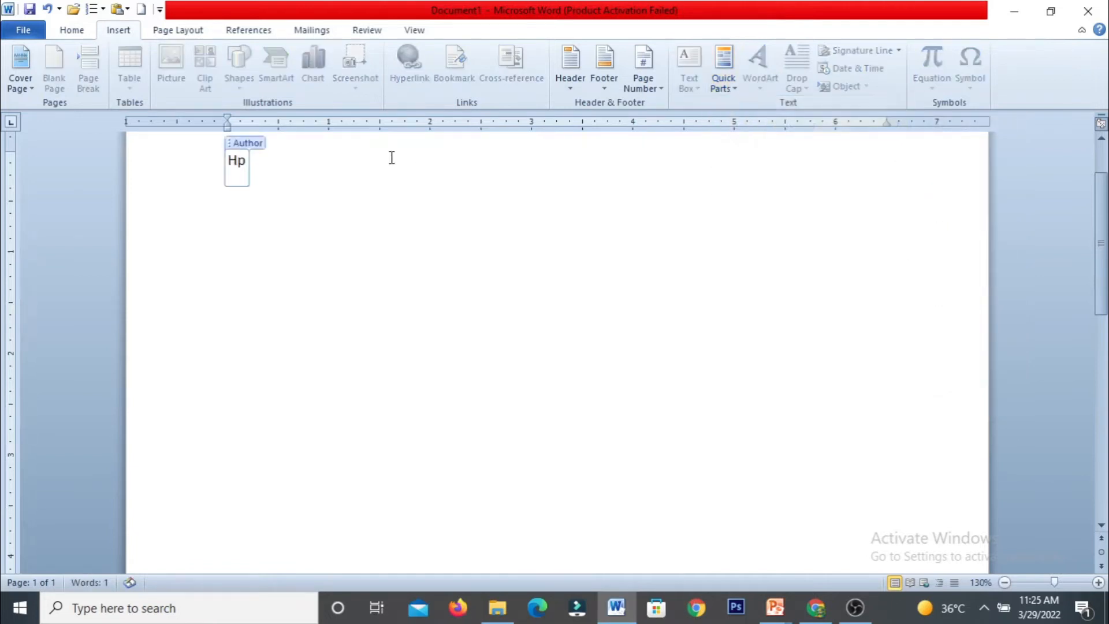
click(258, 169)
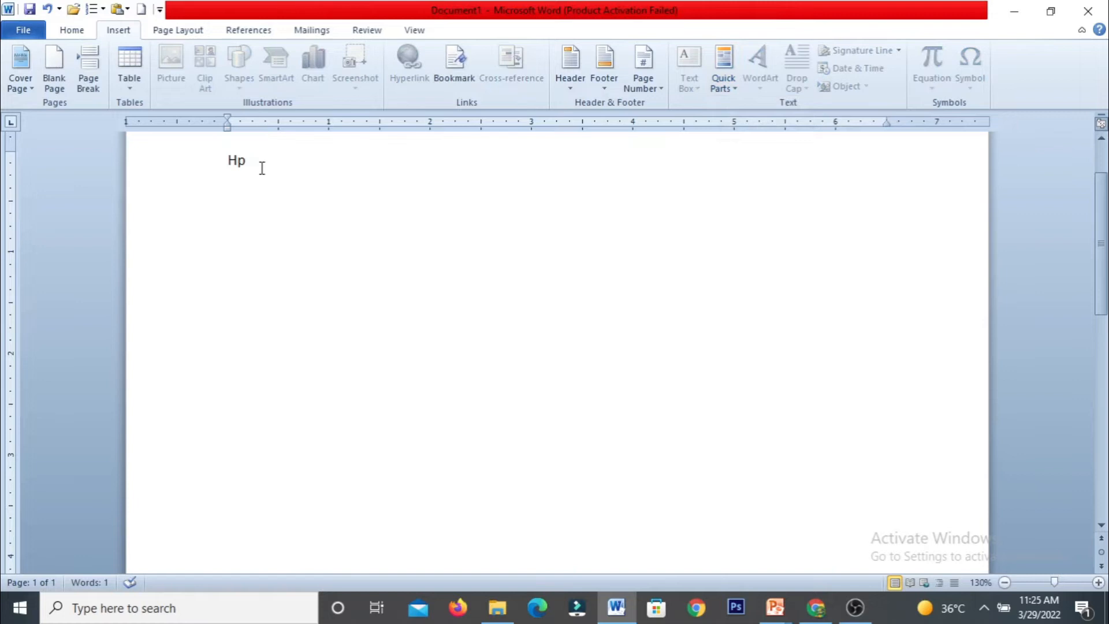
key(Return)
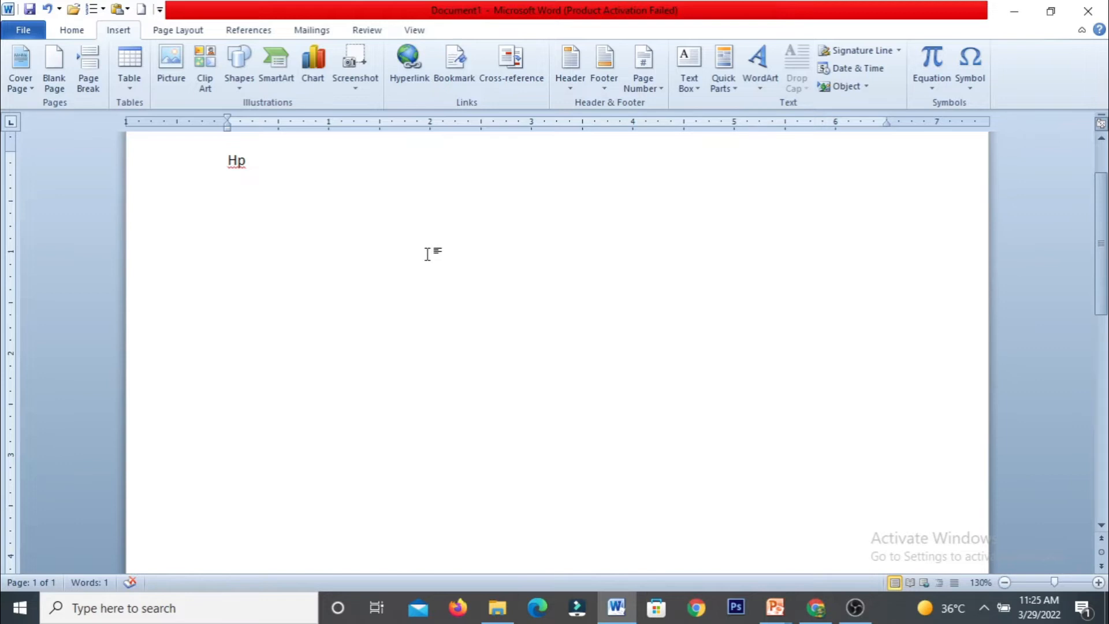
Write "Youtube : My Creative Classes" on the line below the author property.
text(My)
key(BackSpace)
key(BackSpace)
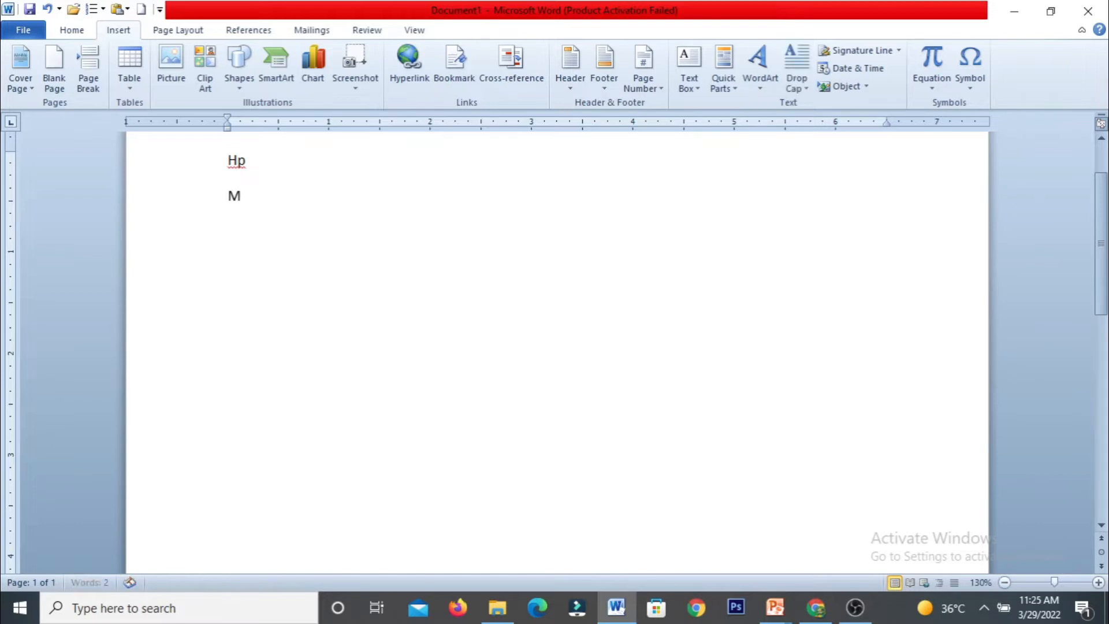
text(Youtub)
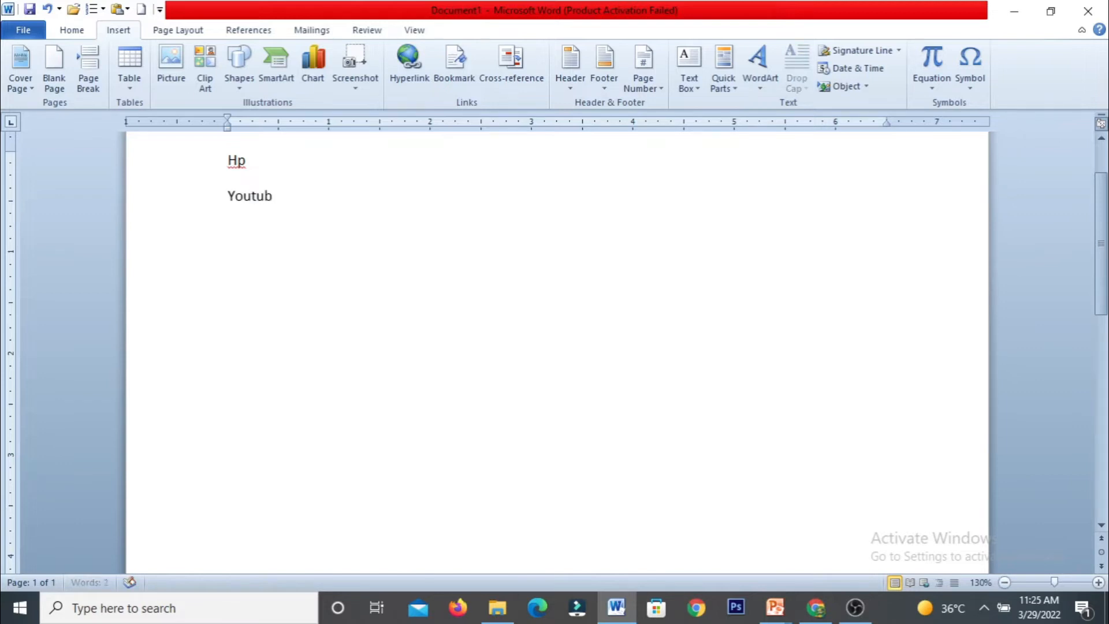
text(e : My Creative Classes)
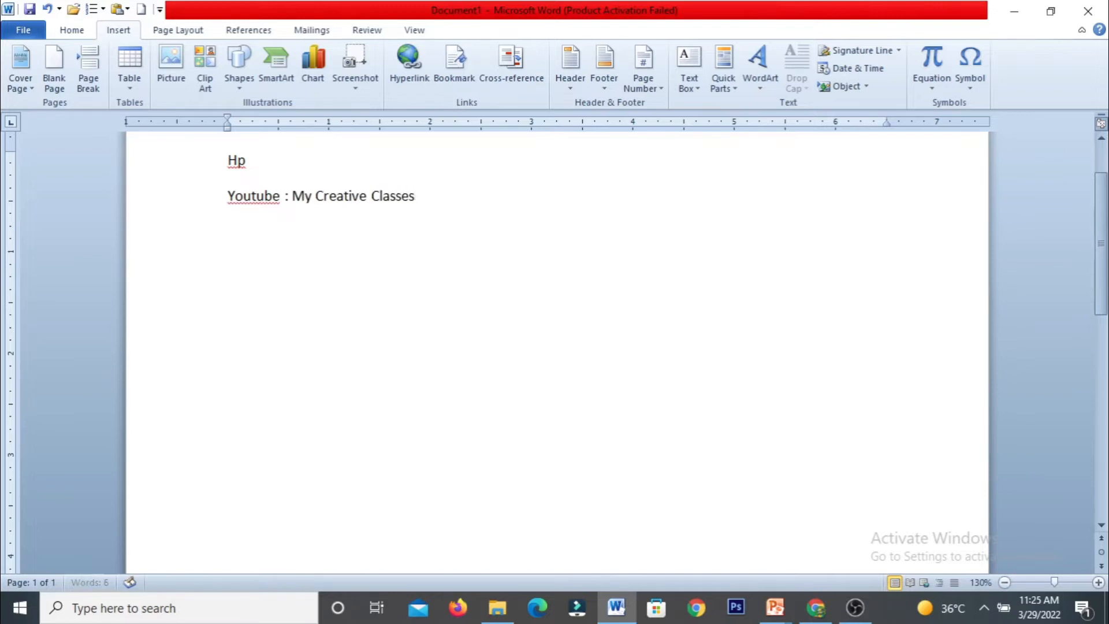
Add a new line below reading "Telegram : My Creative Courses".
key(Return)
text(T)
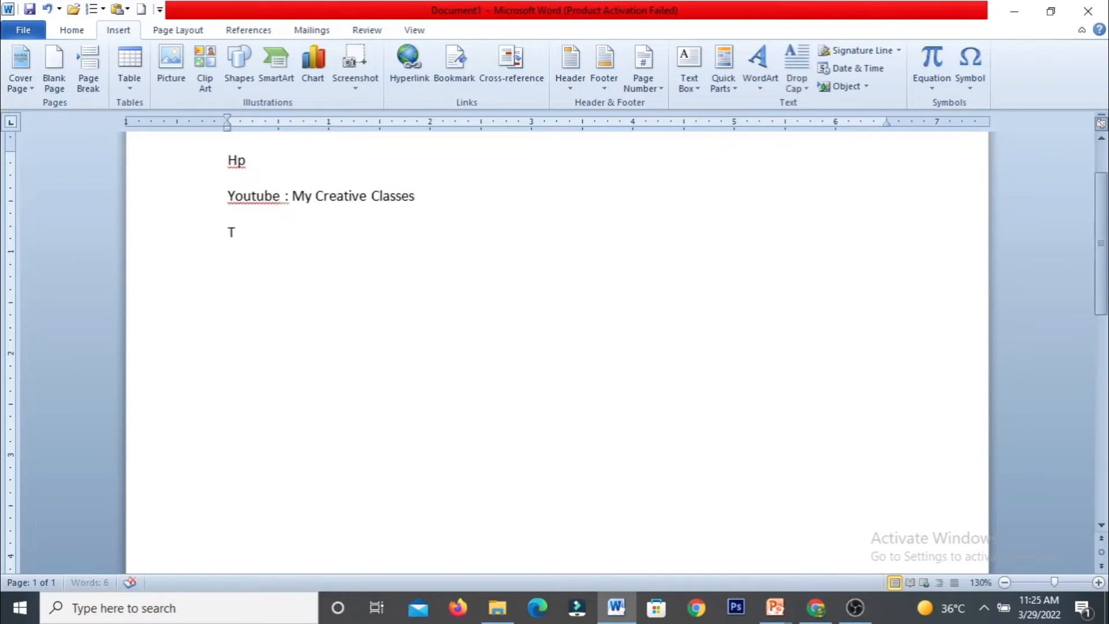
text(leelegram : MY)
key(BackSpace)
text(y Cre)
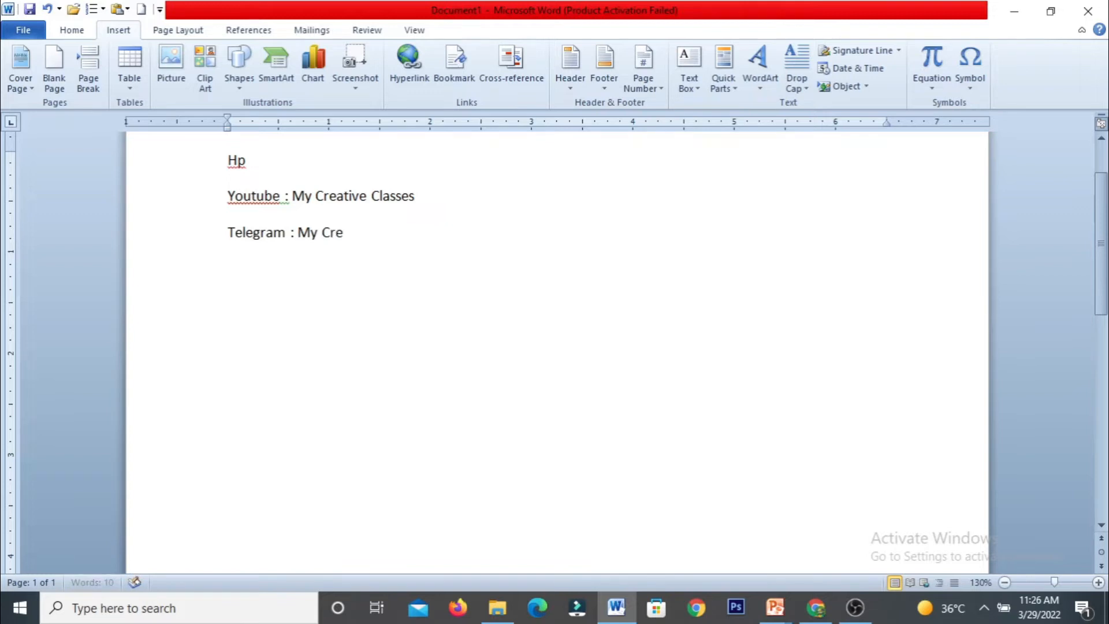
text(ative Courses)
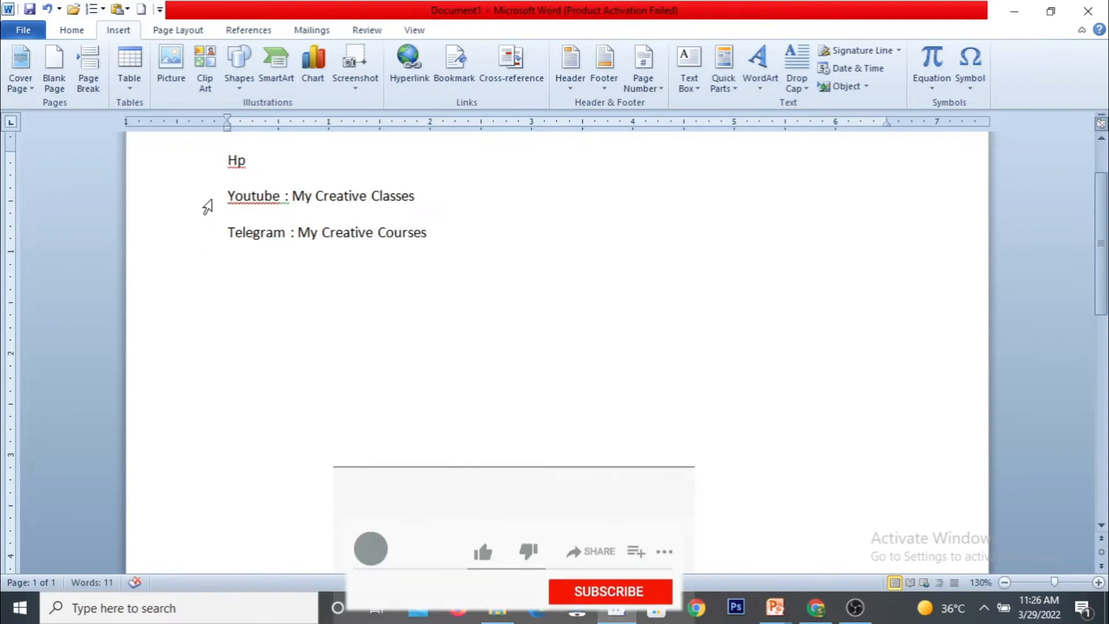
Save the Youtube and Telegram lines to the Quick Part gallery as a building block named "youtube".
drag(207, 206, 209, 237)
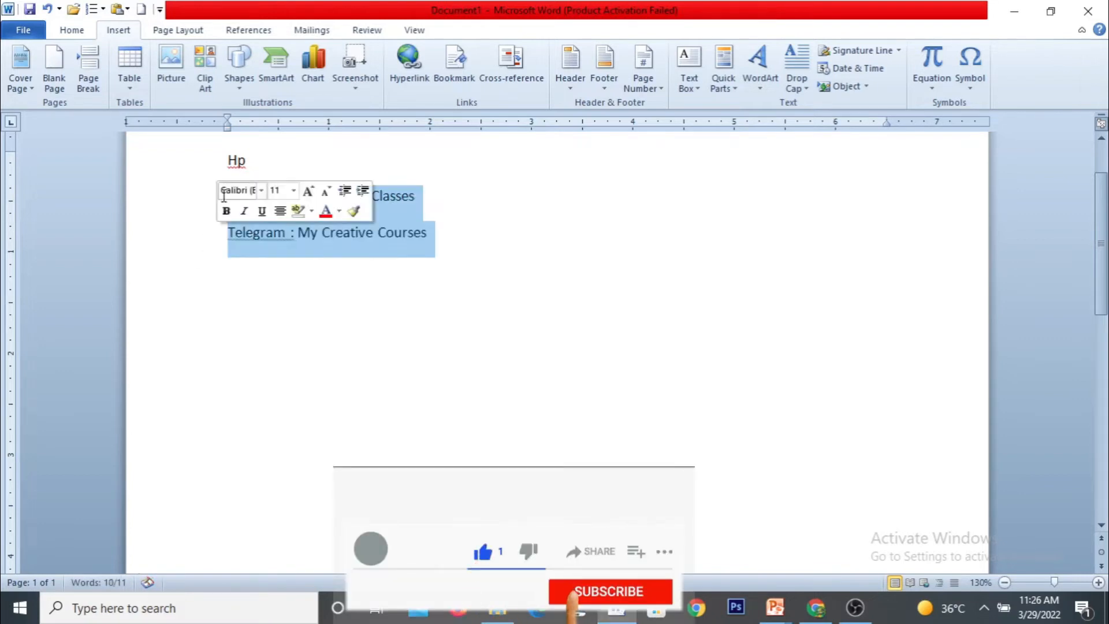
click(717, 91)
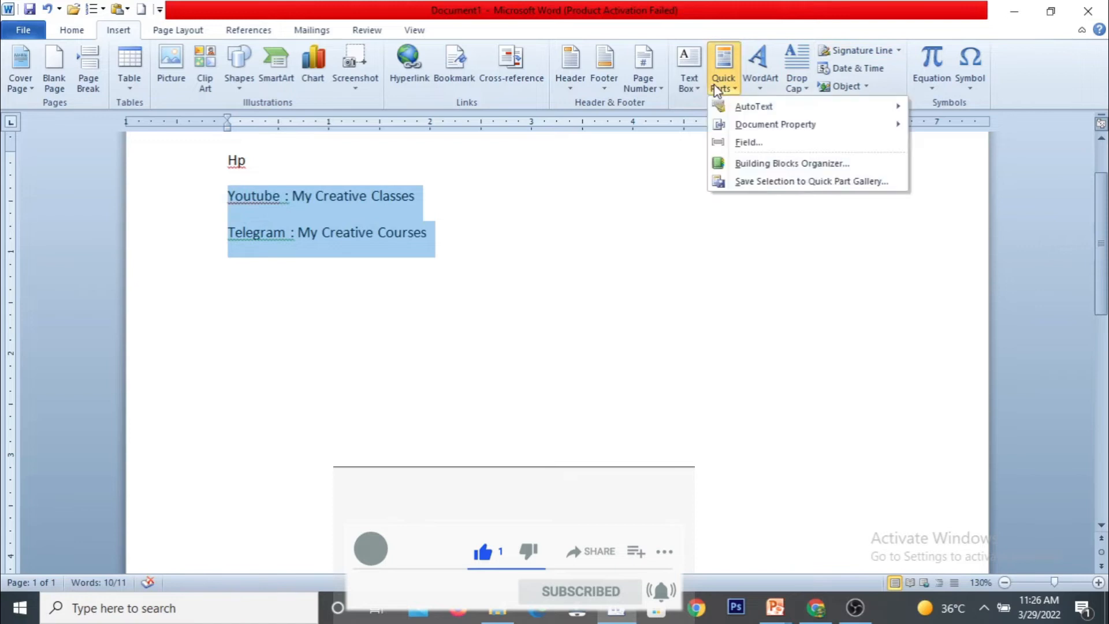
click(745, 183)
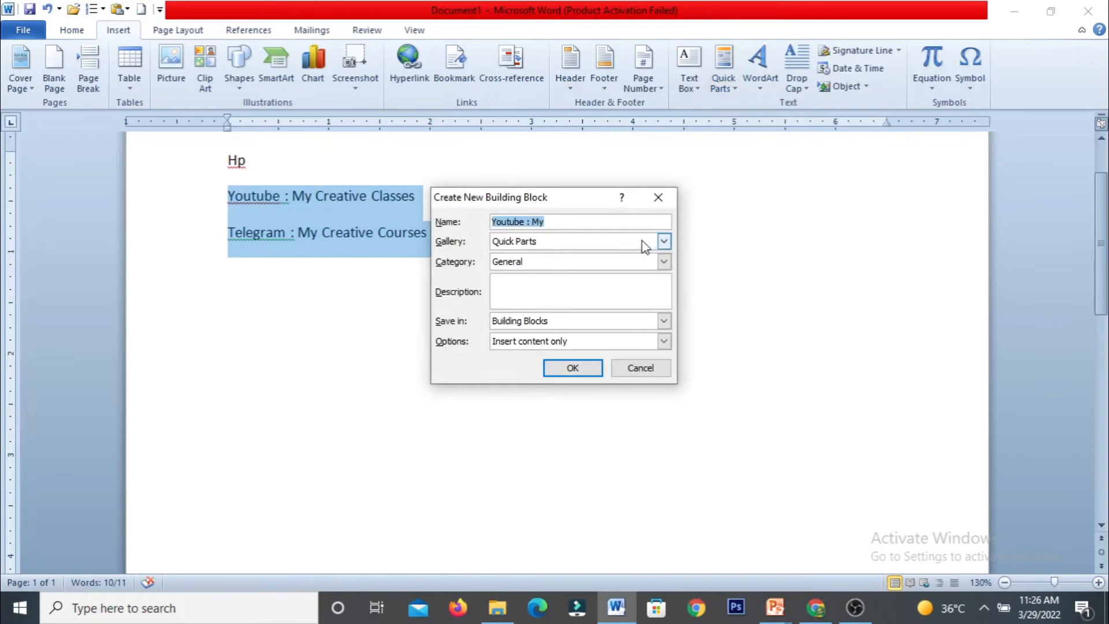
text(yout)
click(572, 368)
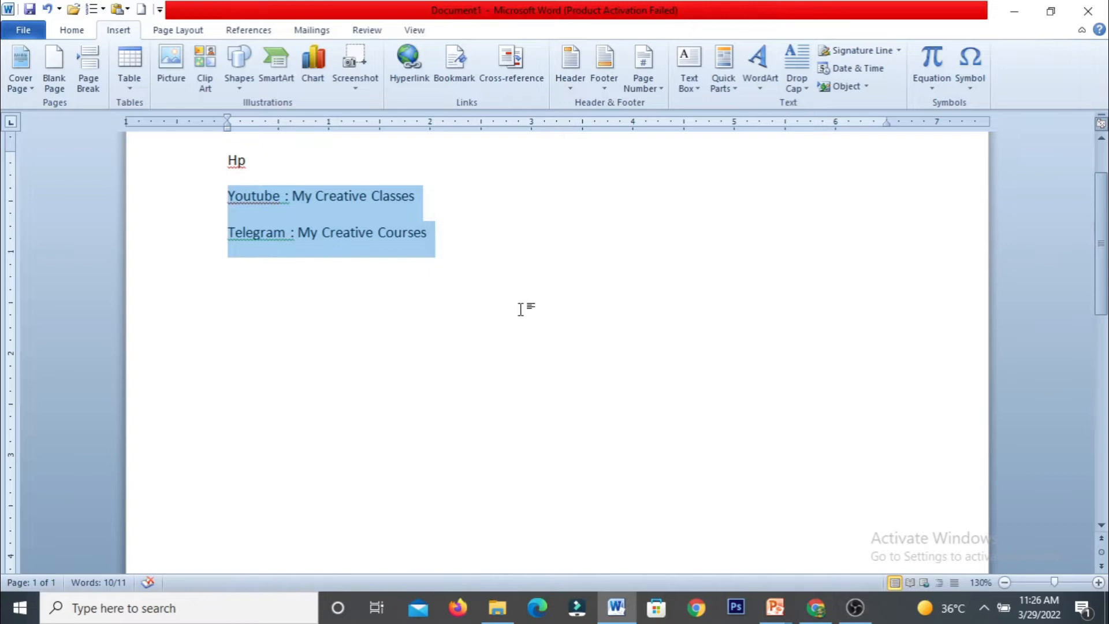
Insert the saved "youtube" Quick Part three times, starting on a new line below the Telegram line.
click(479, 238)
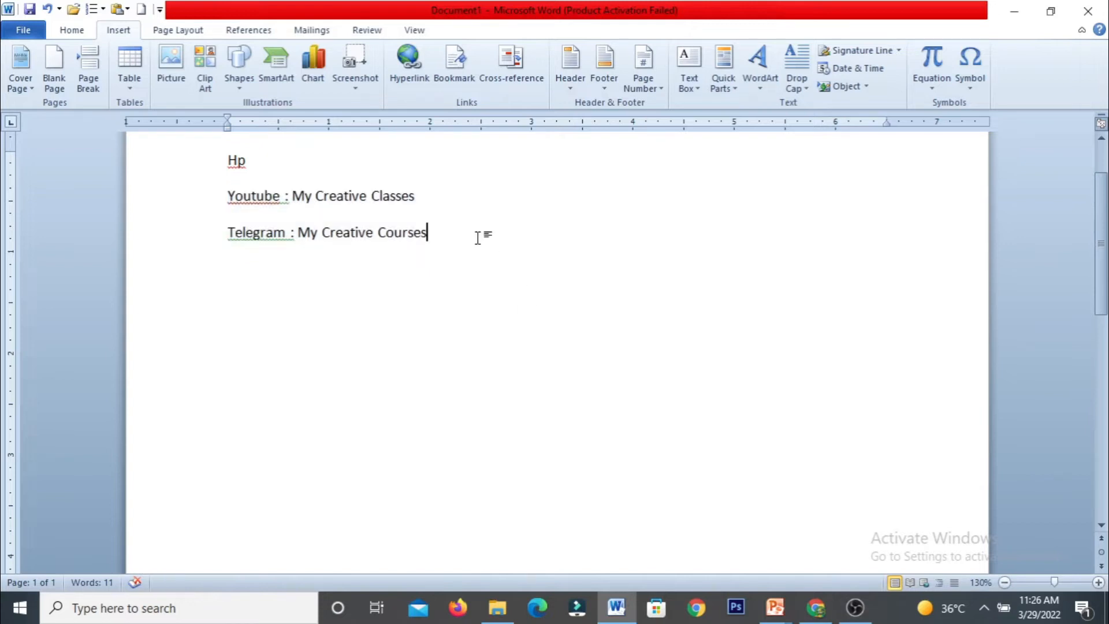
key(Return)
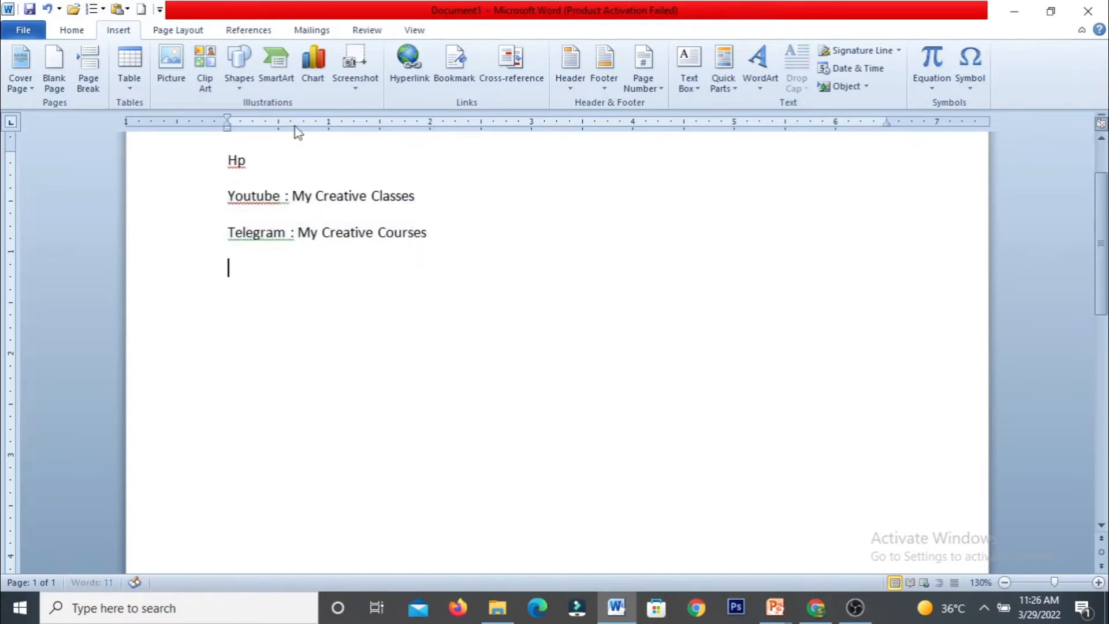
click(724, 68)
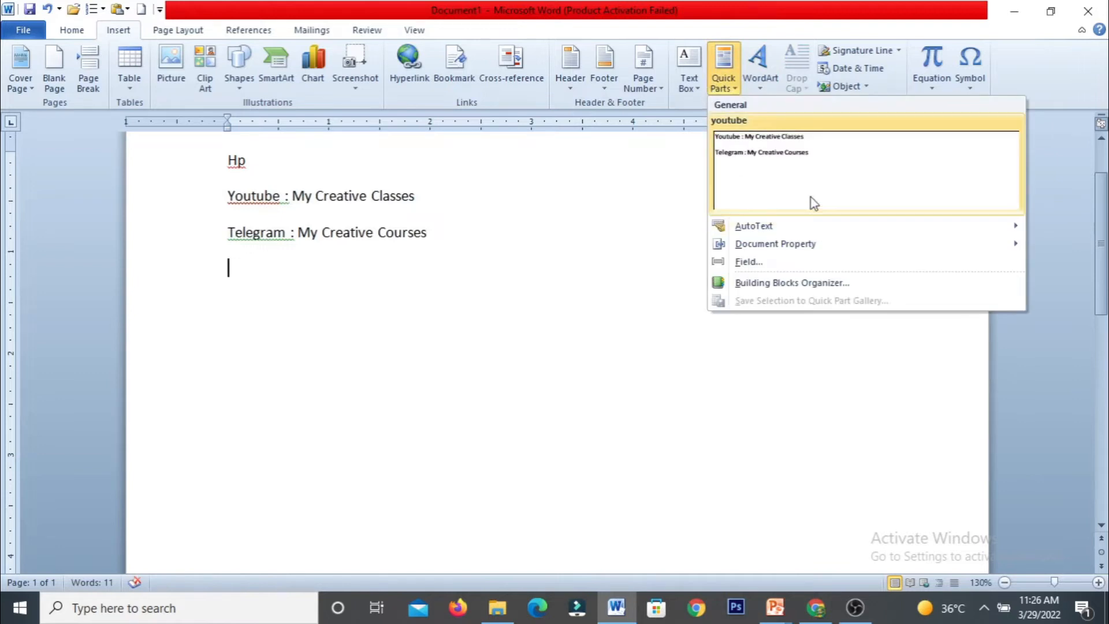
click(779, 152)
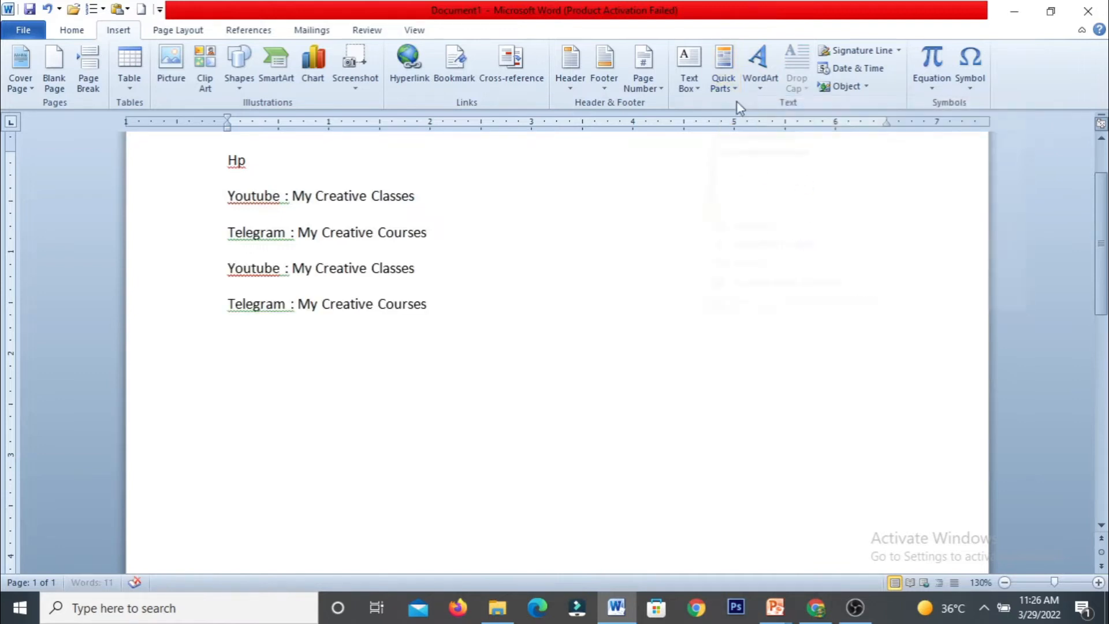
click(722, 84)
click(767, 173)
click(738, 87)
click(771, 168)
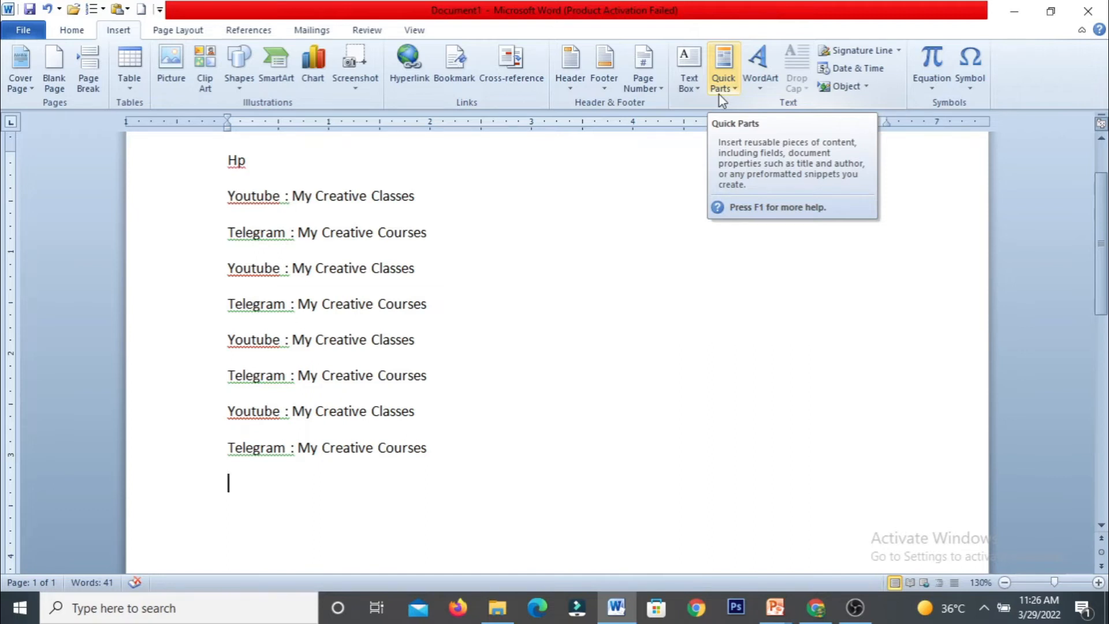
Insert dark red bevelled WordArt reading "creative" below the text and enlarge its box to about 1.82" high by 5.34" wide.
click(764, 91)
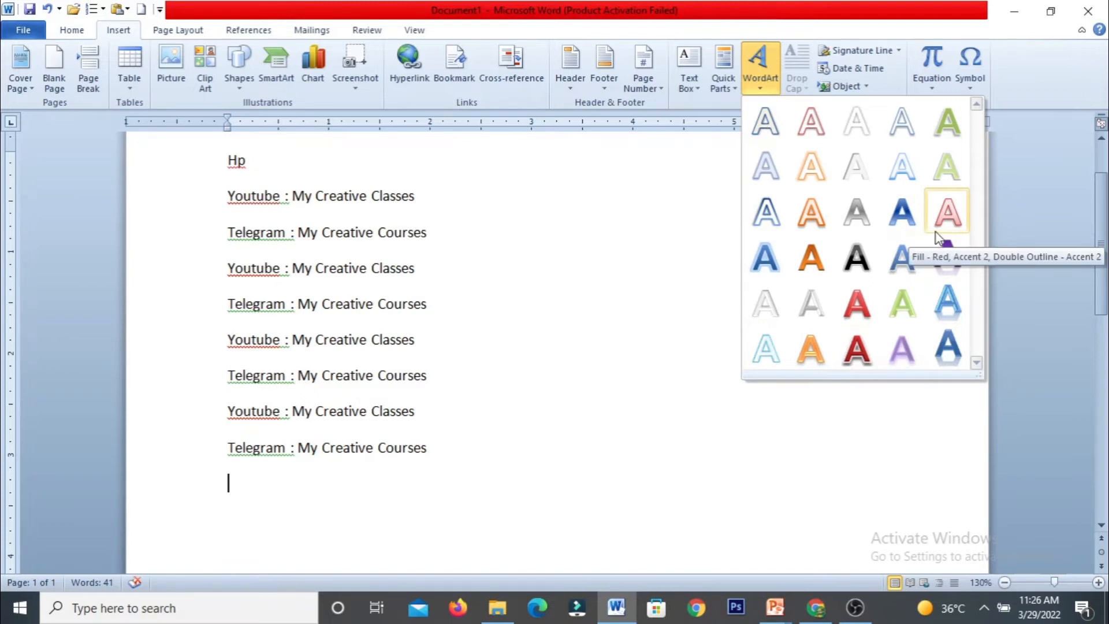
click(850, 361)
text(Creative)
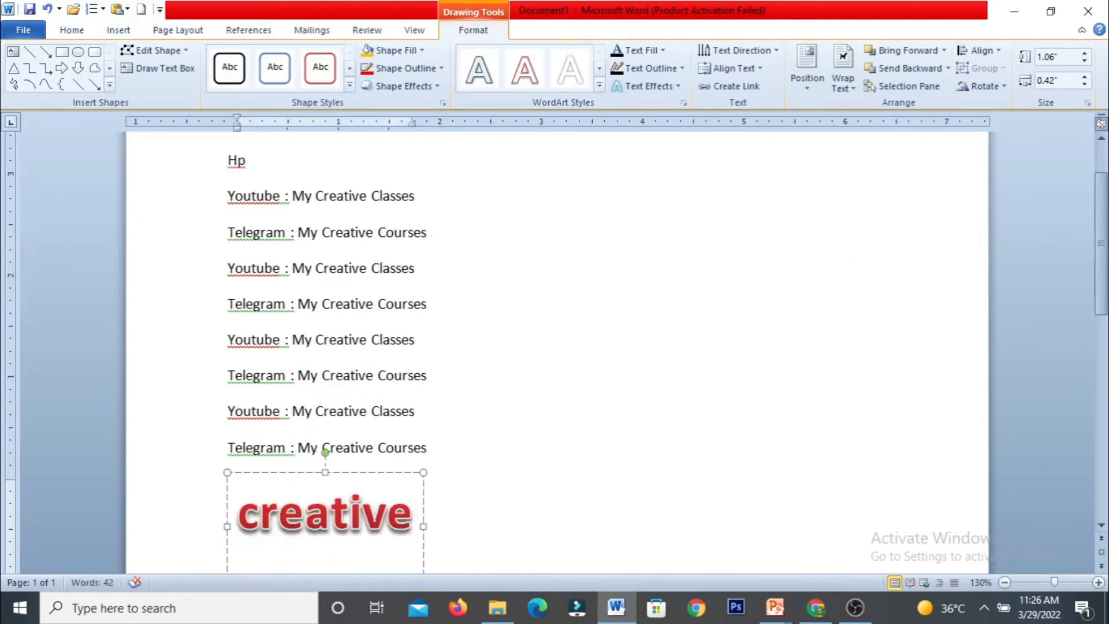
scroll(870, 307, down, 3)
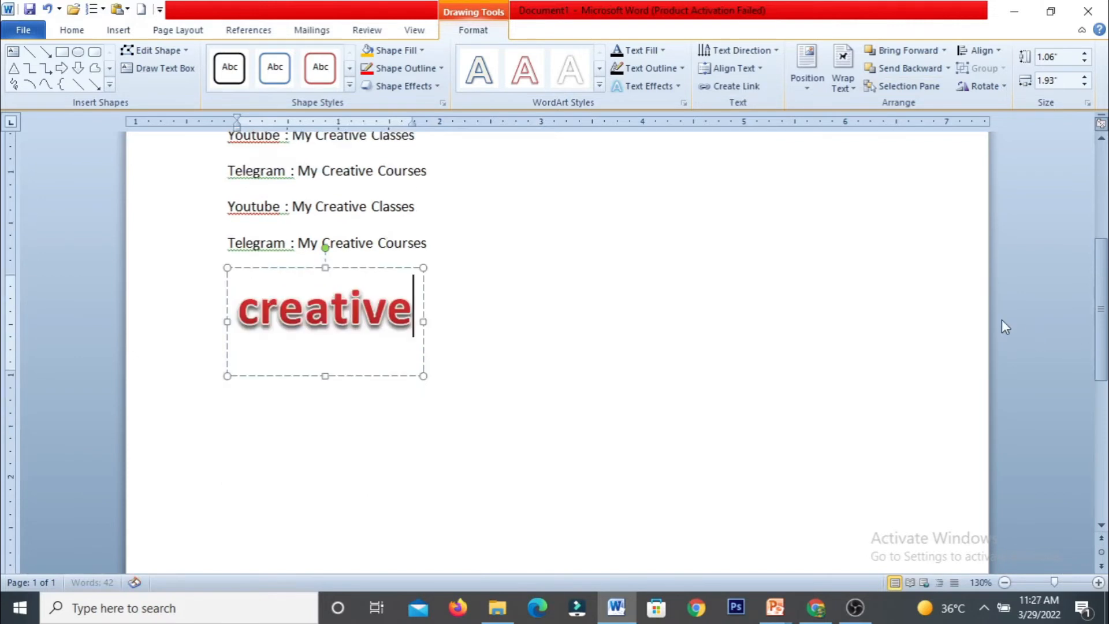
drag(422, 376, 770, 453)
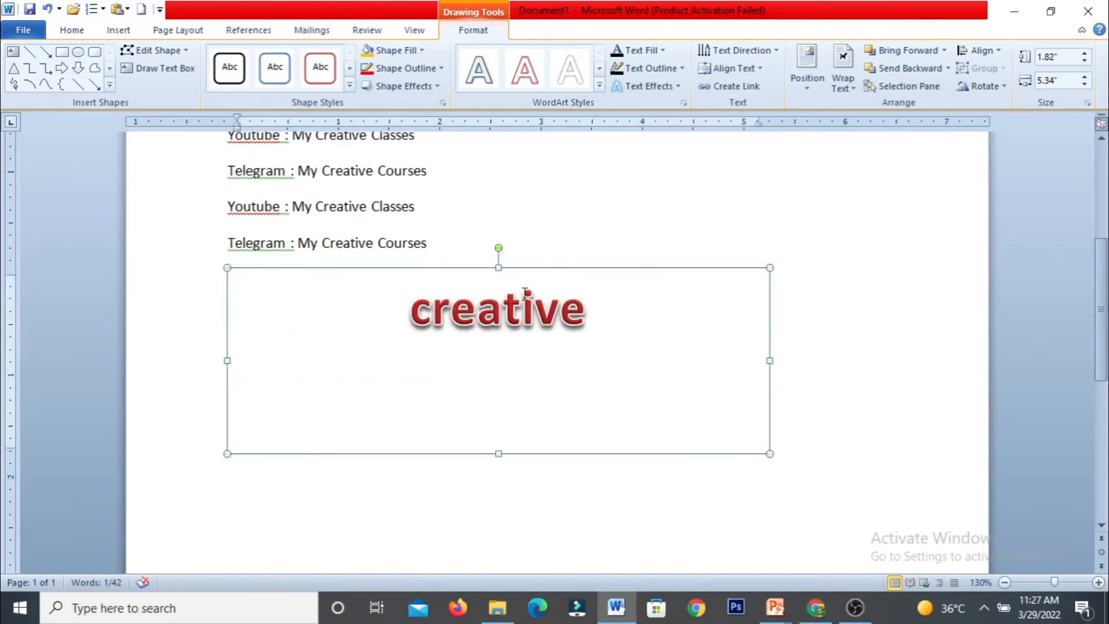
Increase the font size of the "creative" WordArt text to 90.
triple_click(579, 300)
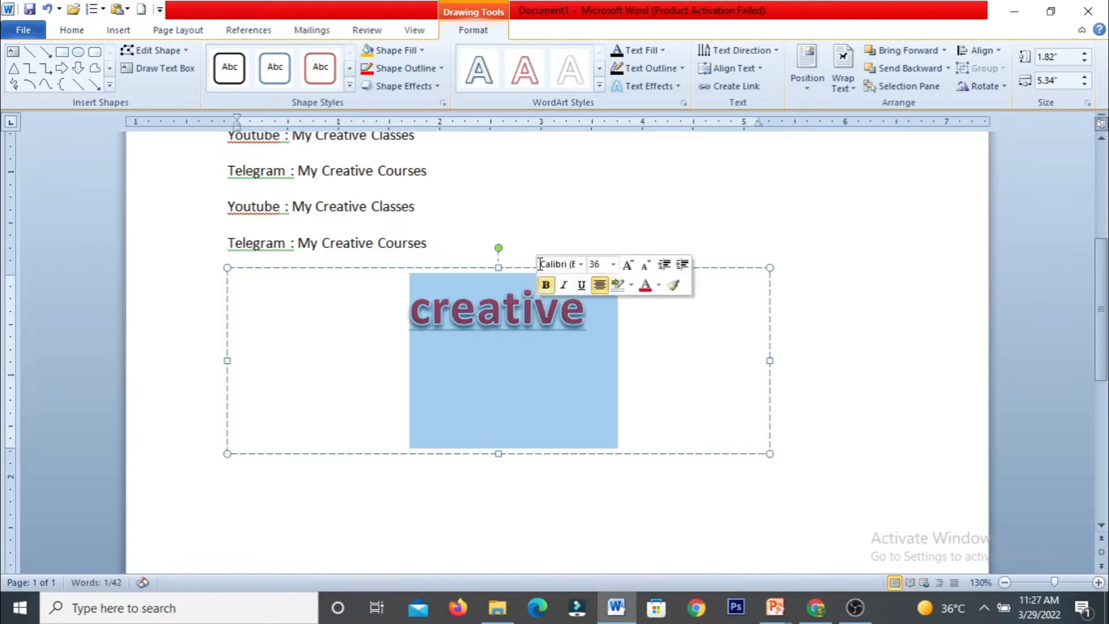
click(74, 31)
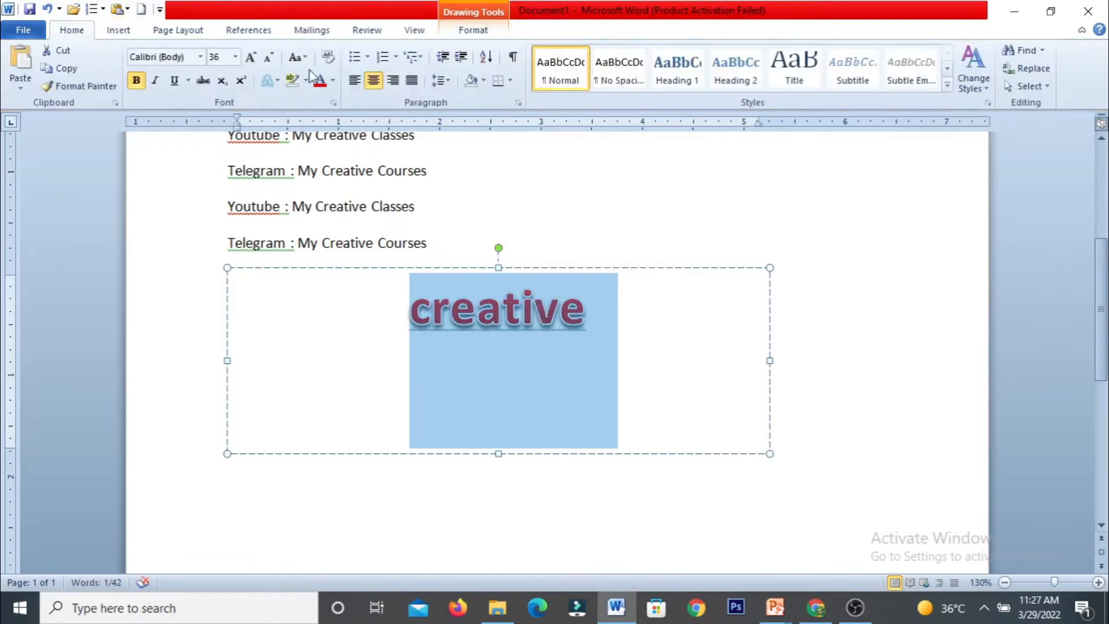
click(250, 58)
click(249, 58)
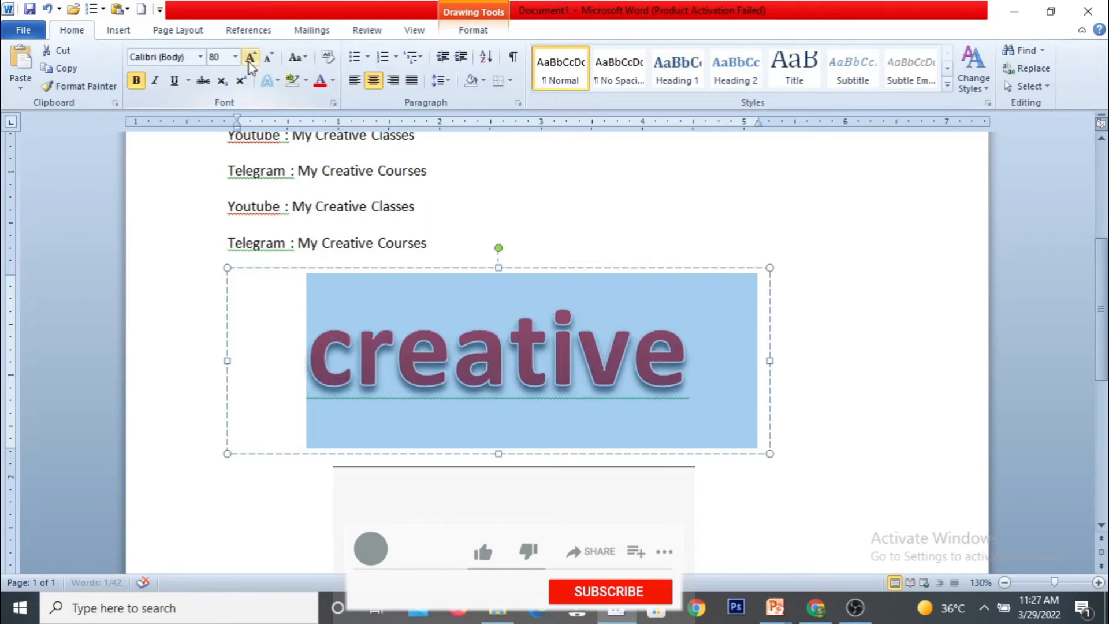
click(249, 58)
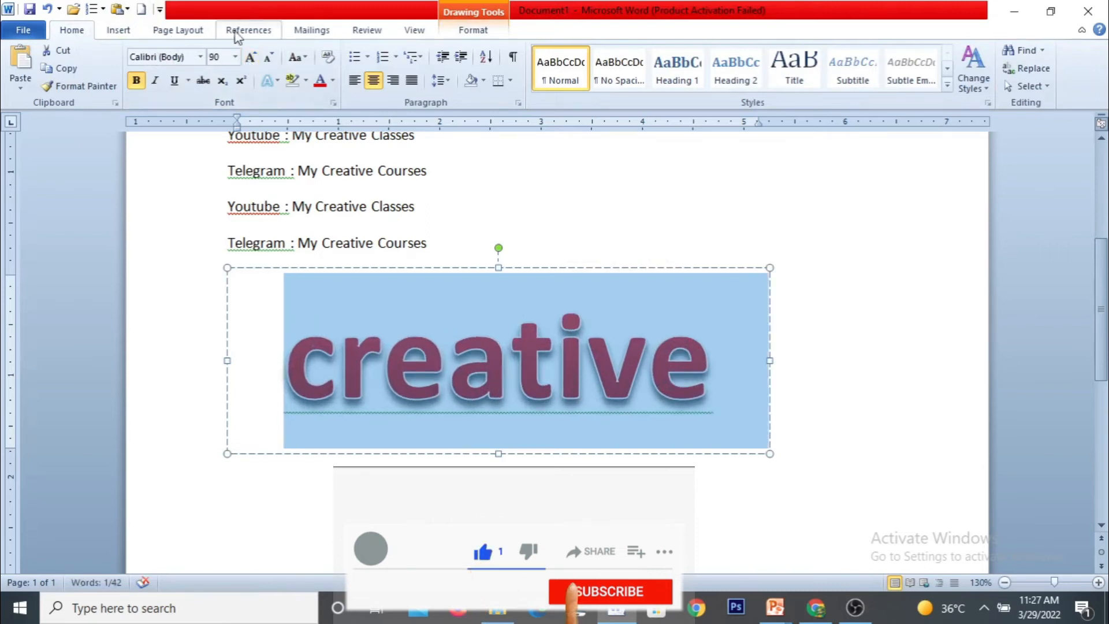
Apply the solid olive green shape style with a white outline to the "creative" WordArt box.
click(487, 29)
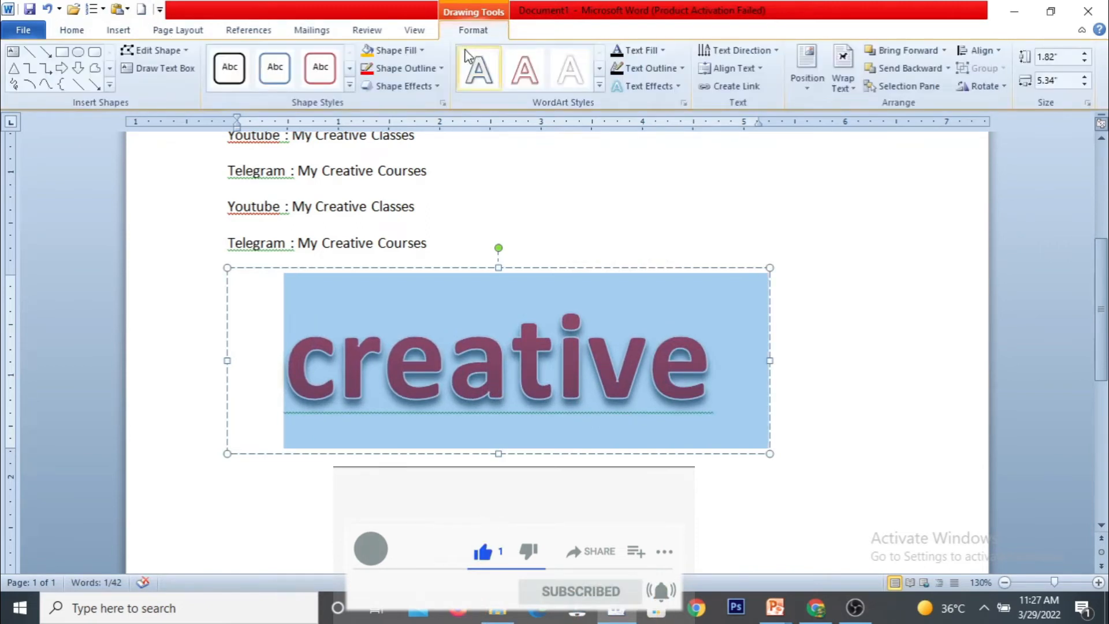
click(349, 86)
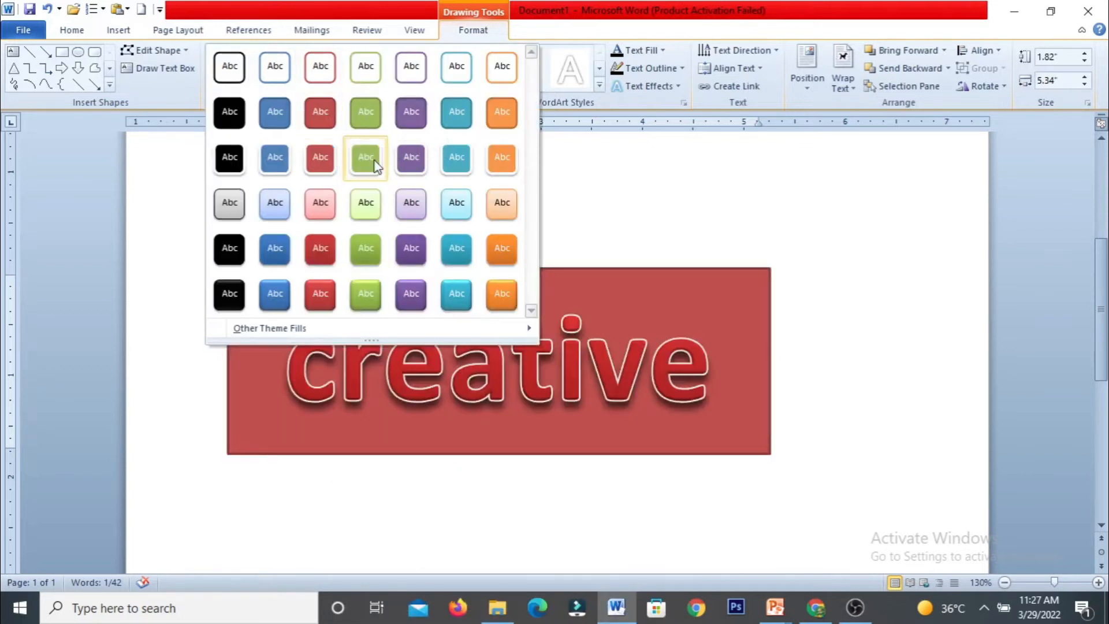
click(366, 157)
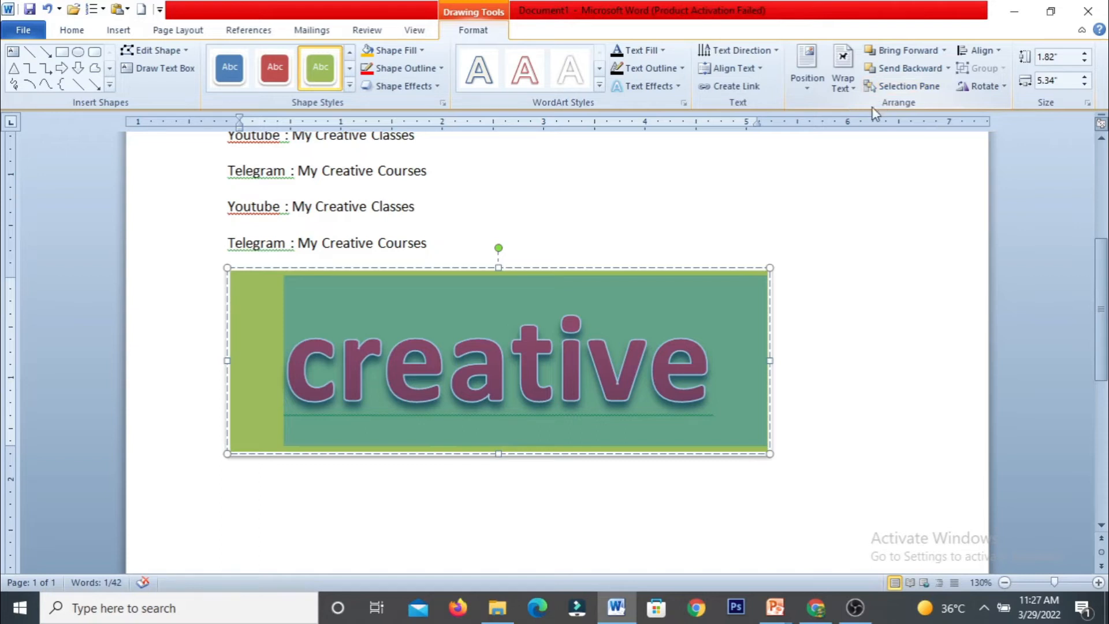
Delete the "creative" WordArt together with its box.
click(655, 267)
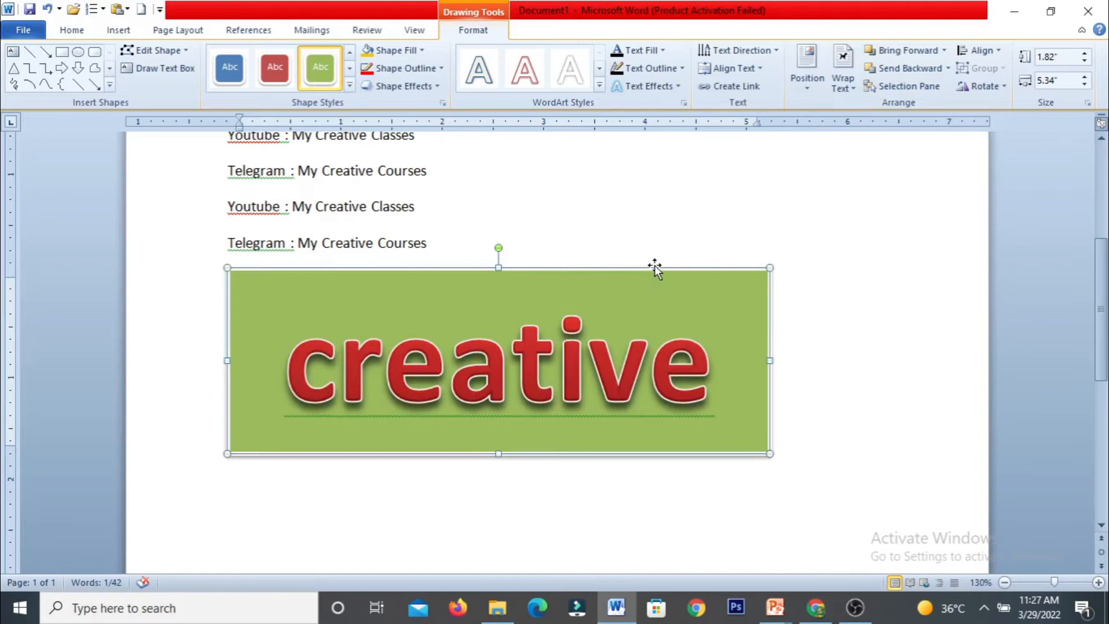
key(Delete)
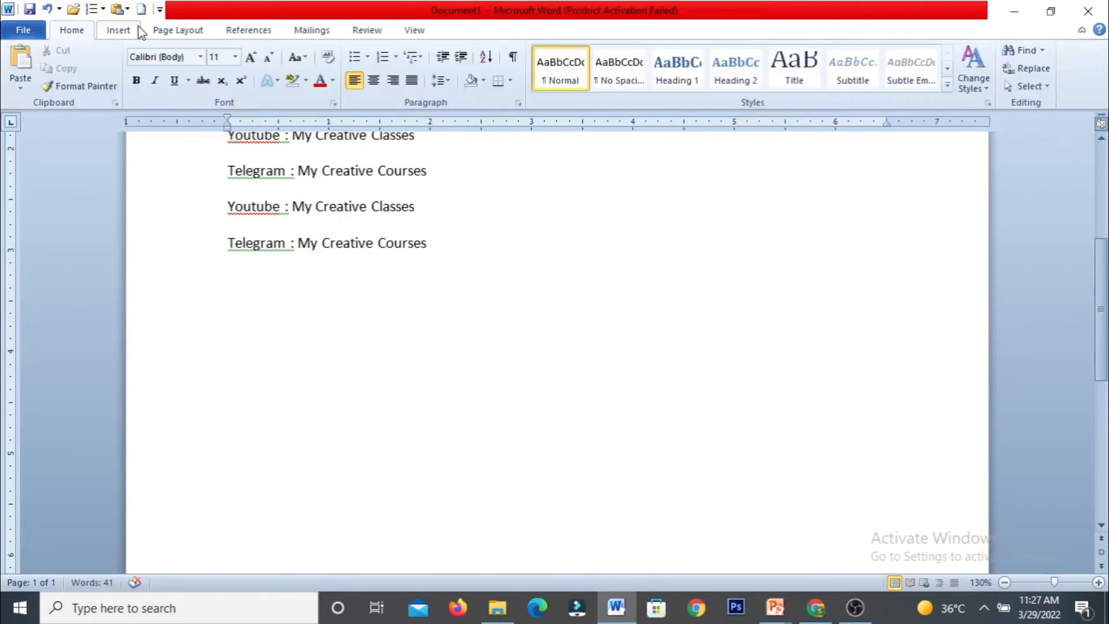
Generate sample paragraphs below the last Telegram line with the =rand() function.
click(137, 30)
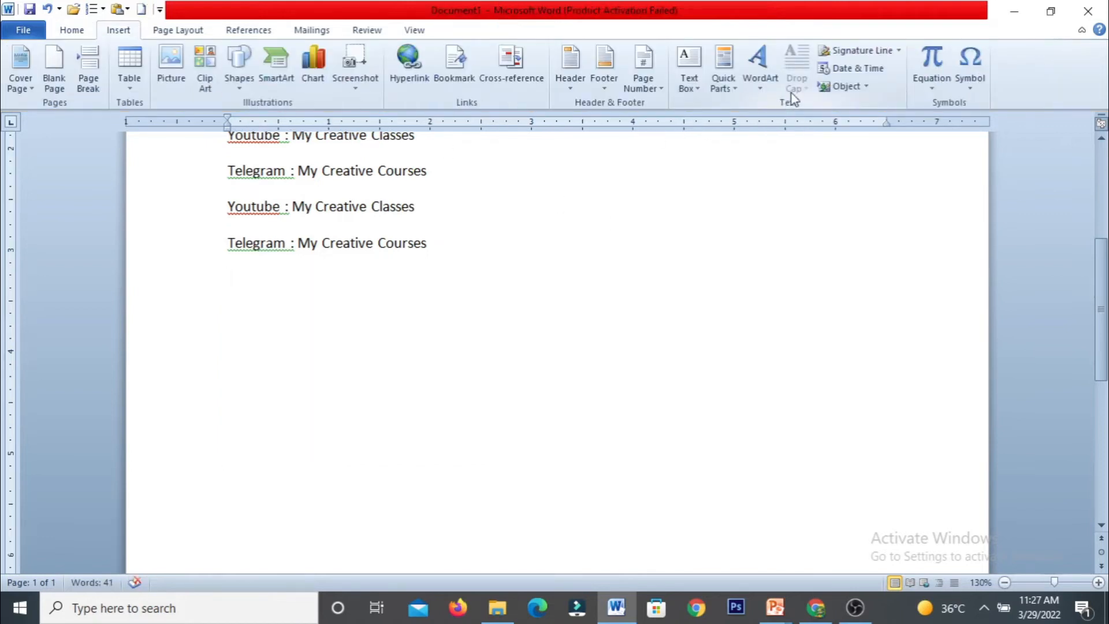
text(=tr)
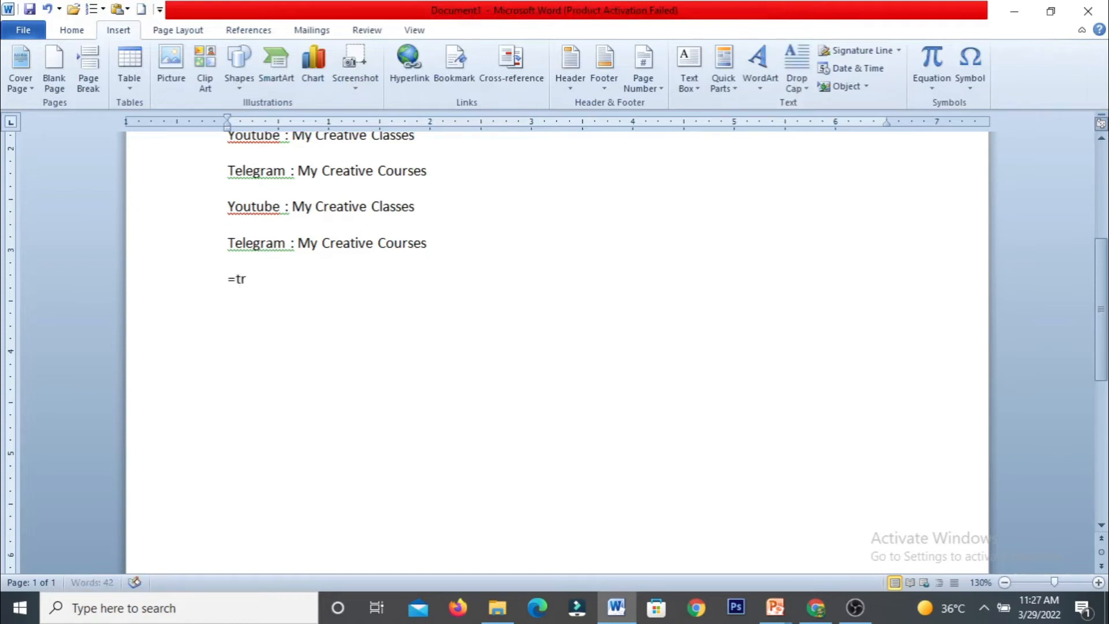
key(BackSpace)
text(rand())
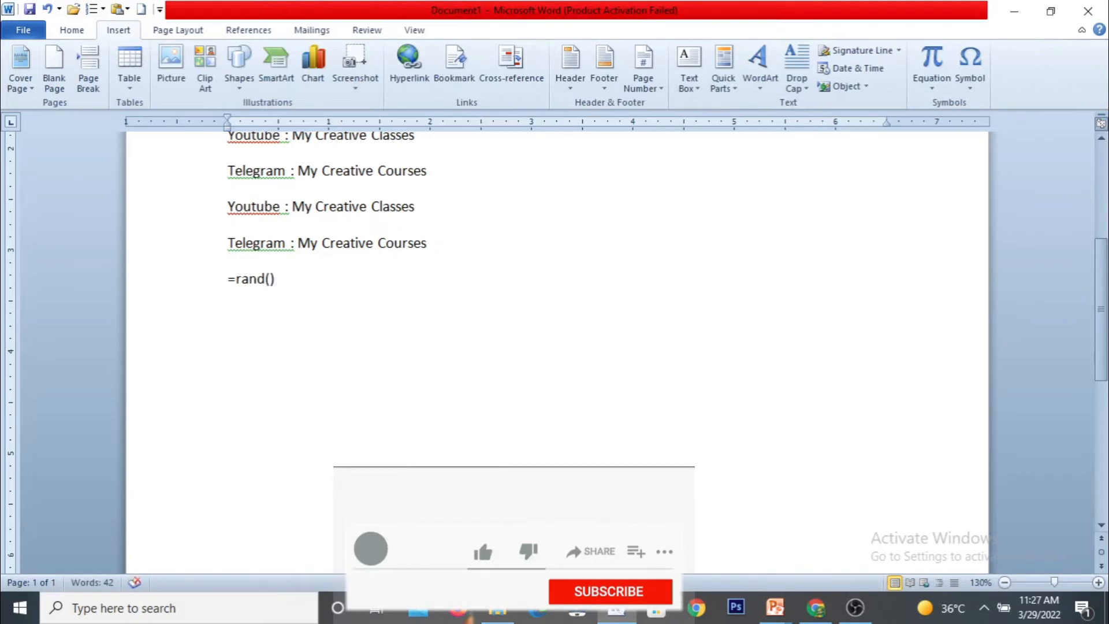
key(Return)
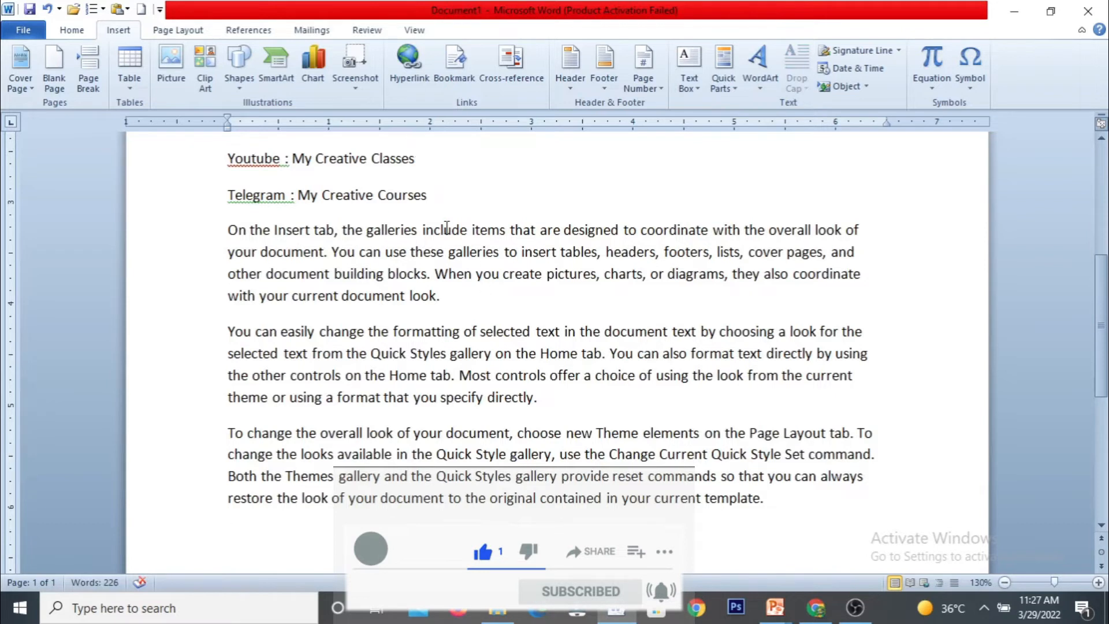
Apply a Dropped drop cap to the paragraph beginning "On the Insert tab".
click(431, 250)
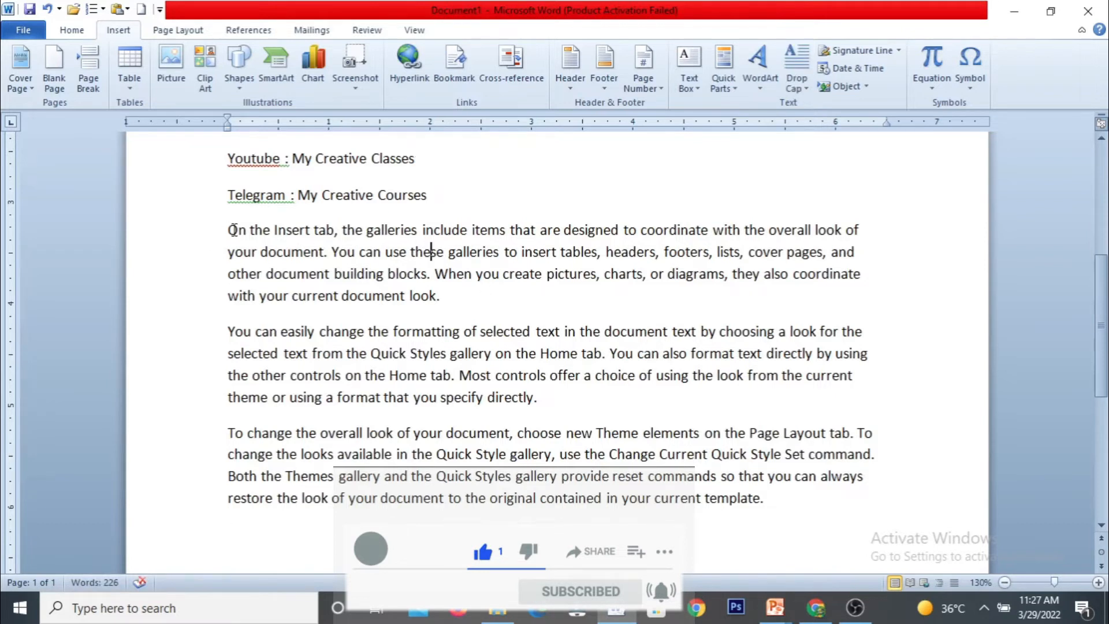
click(471, 354)
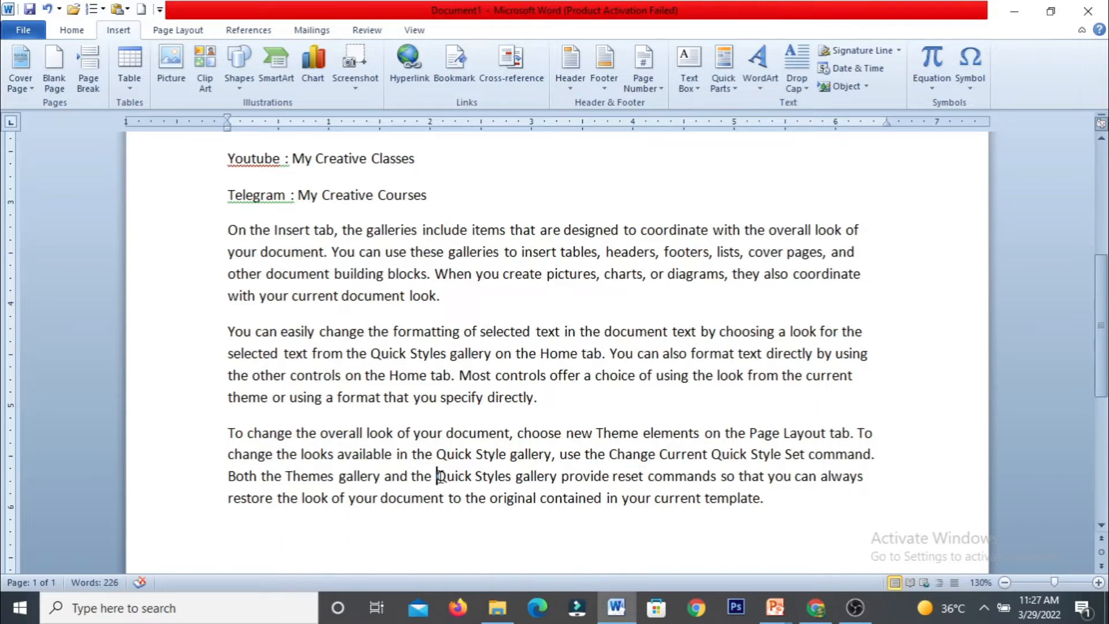
click(424, 251)
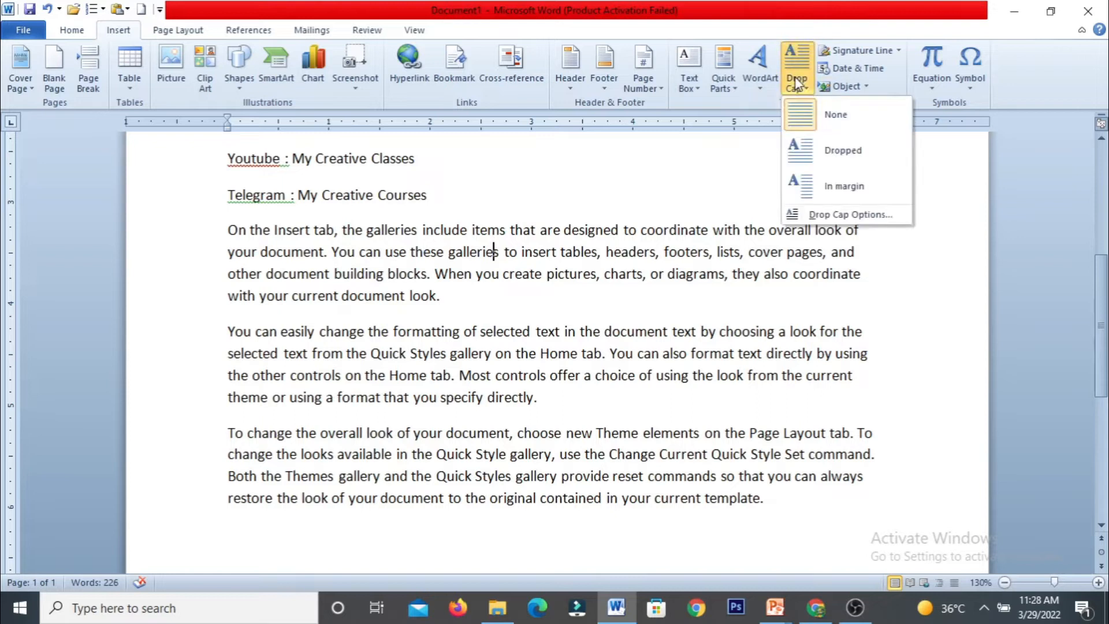
click(809, 150)
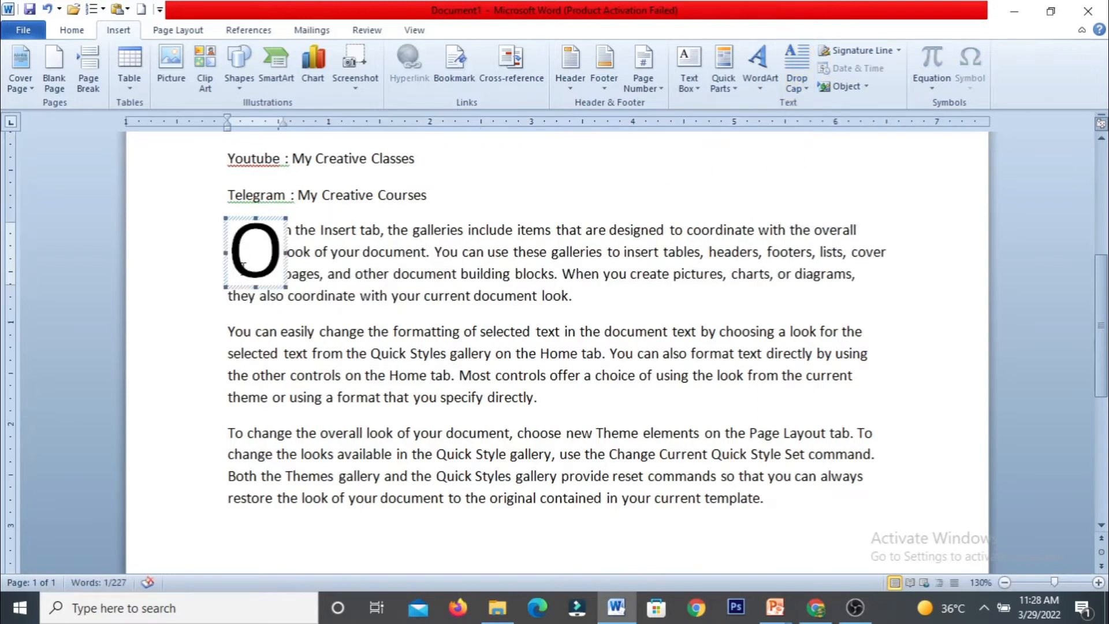
Apply an In margin drop cap to the second sample paragraph and a Dropped one to the third.
click(391, 378)
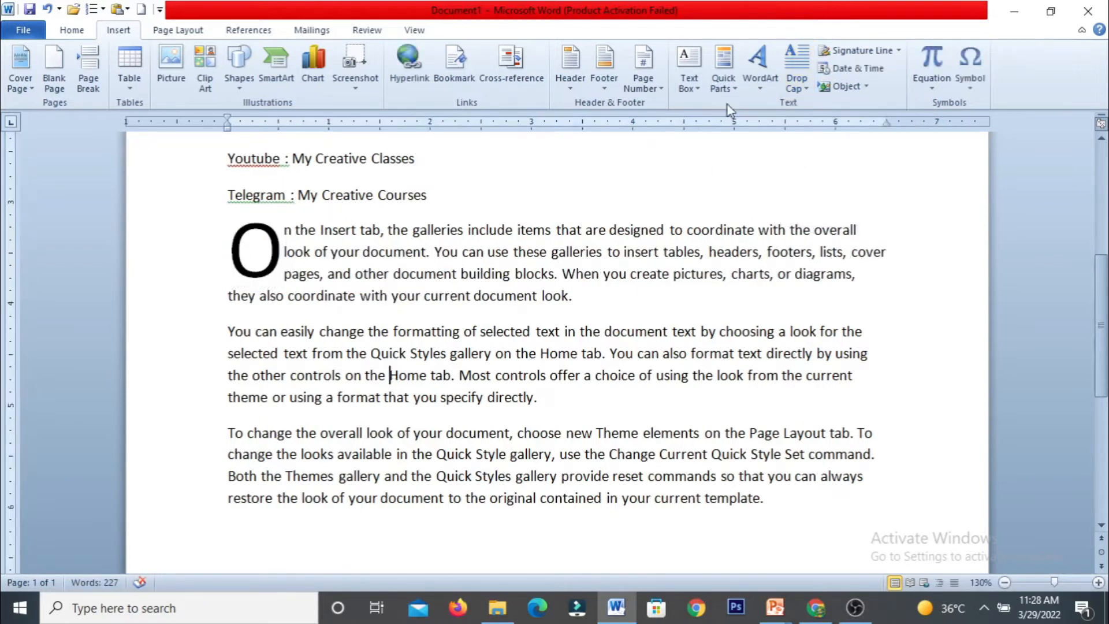
click(797, 91)
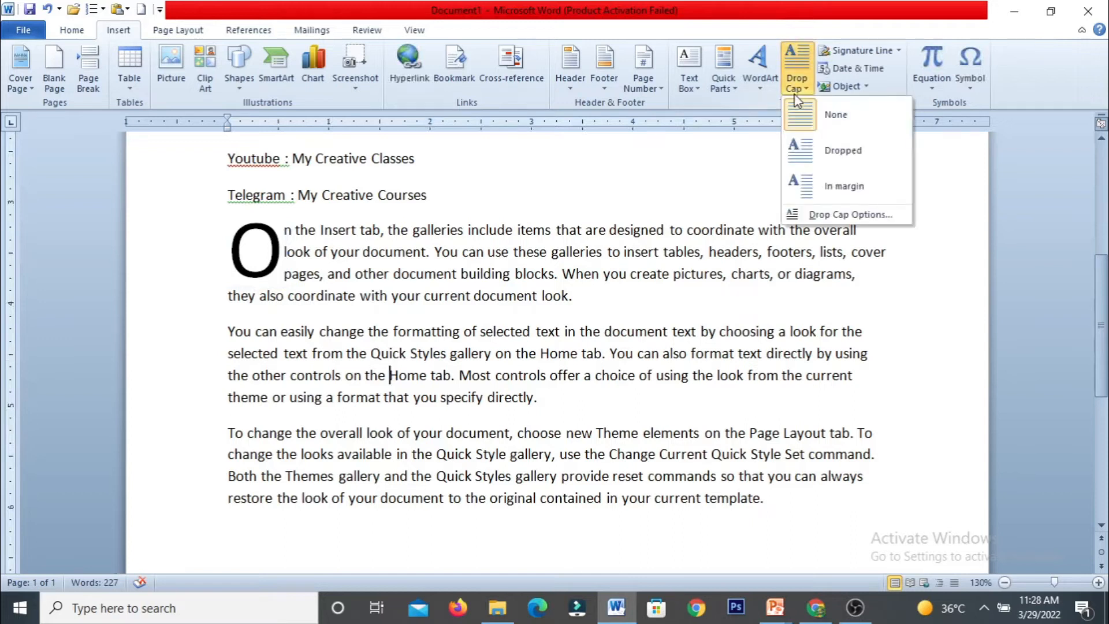
click(813, 183)
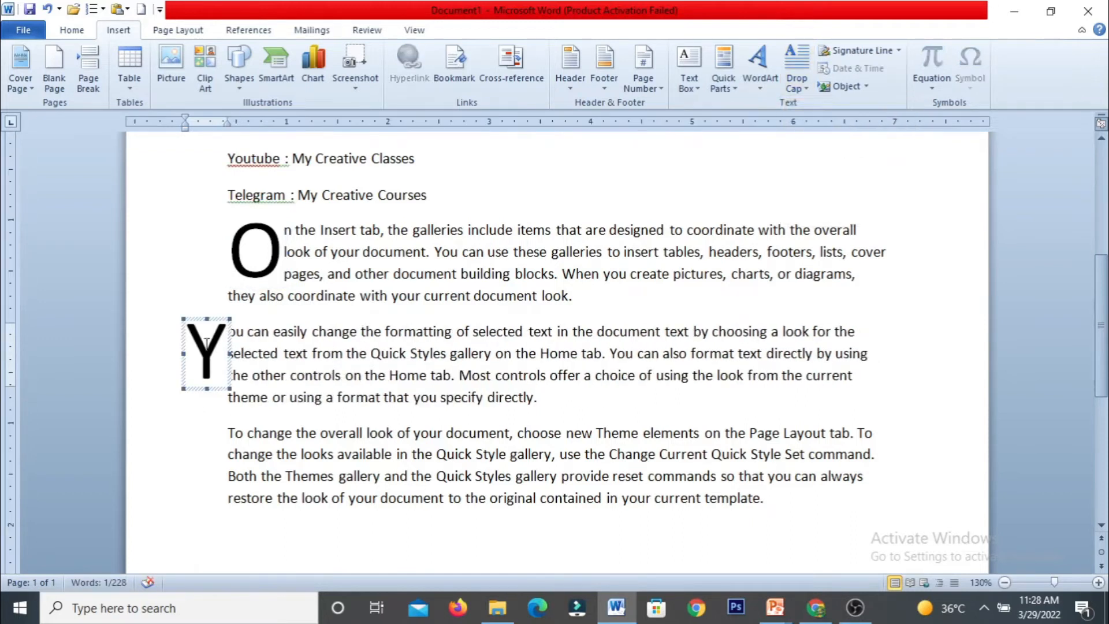
click(368, 472)
click(797, 91)
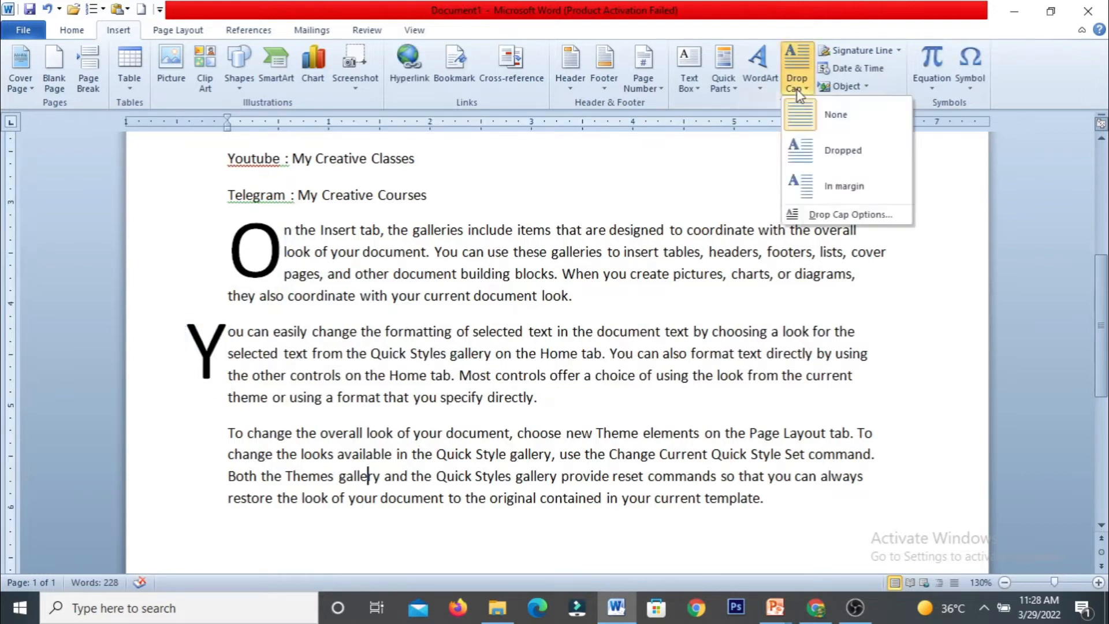
click(815, 161)
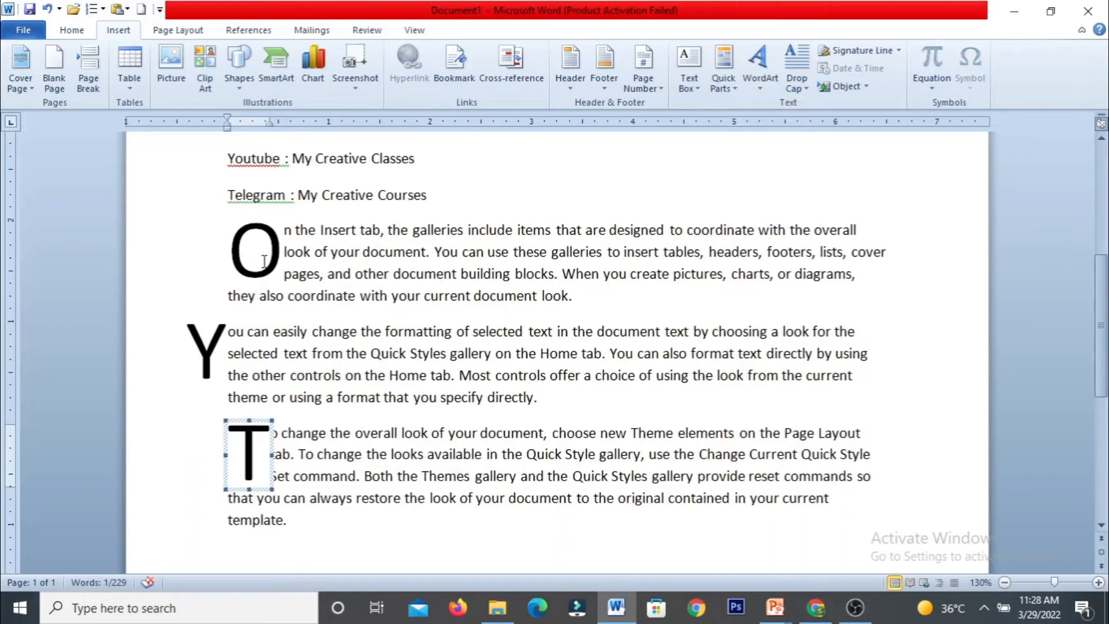
Remove the drop cap from the second sample paragraph.
click(319, 357)
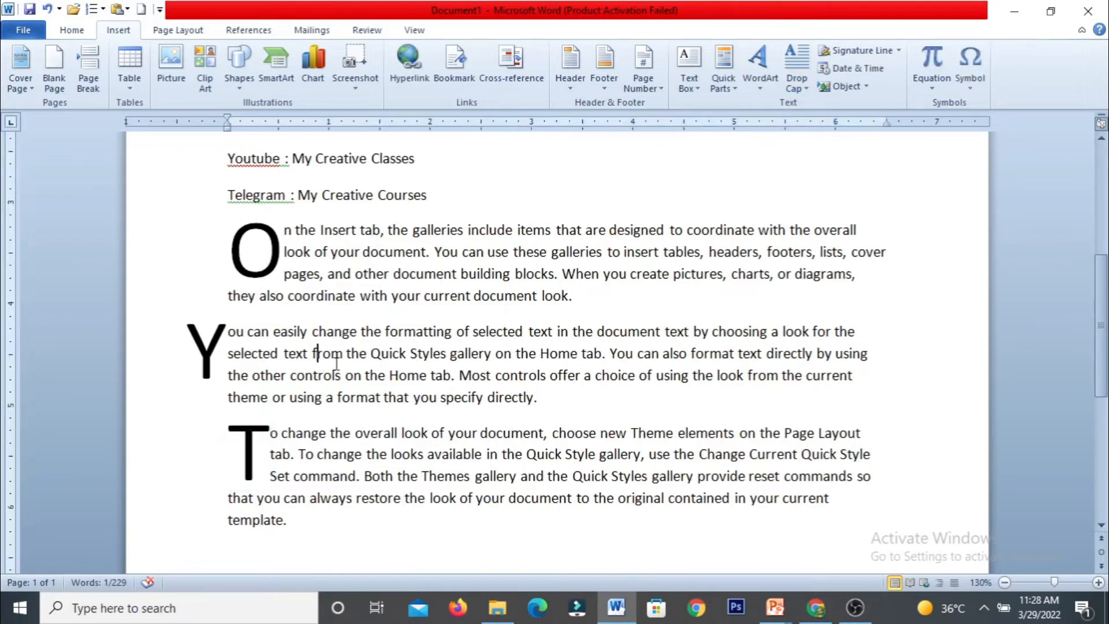
click(798, 86)
click(834, 115)
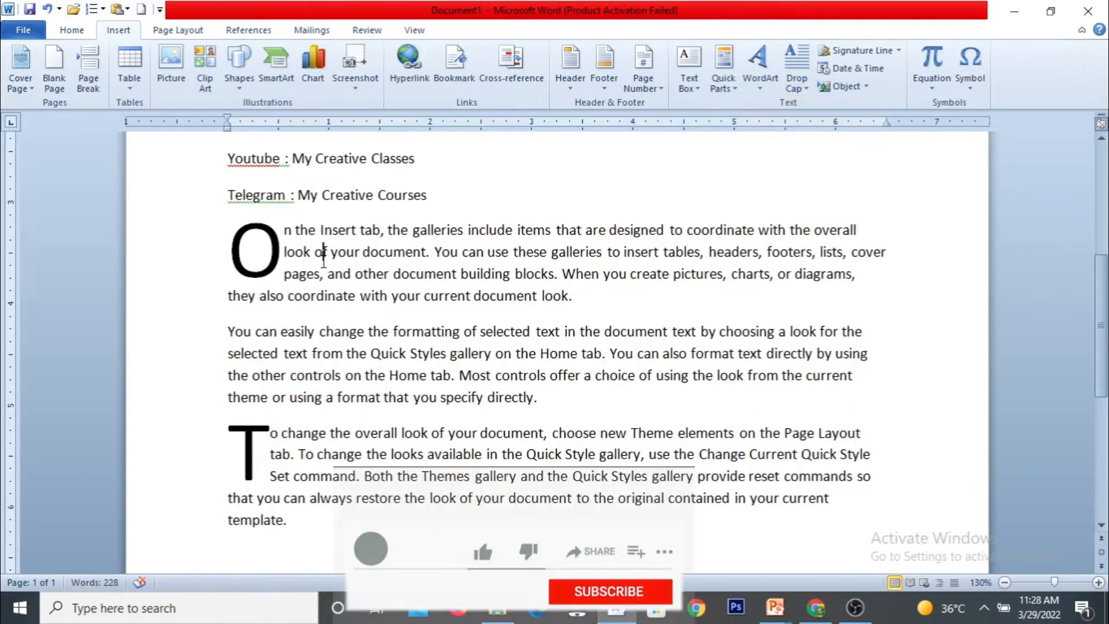
Set the first sample paragraph's drop cap to drop 1 line.
click(800, 85)
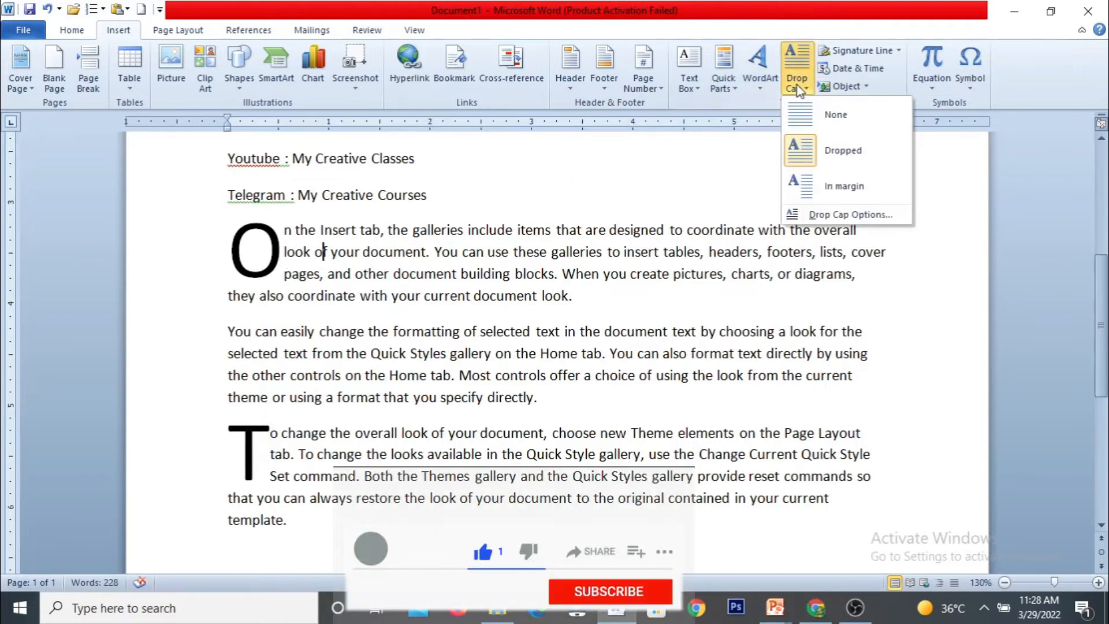
click(813, 213)
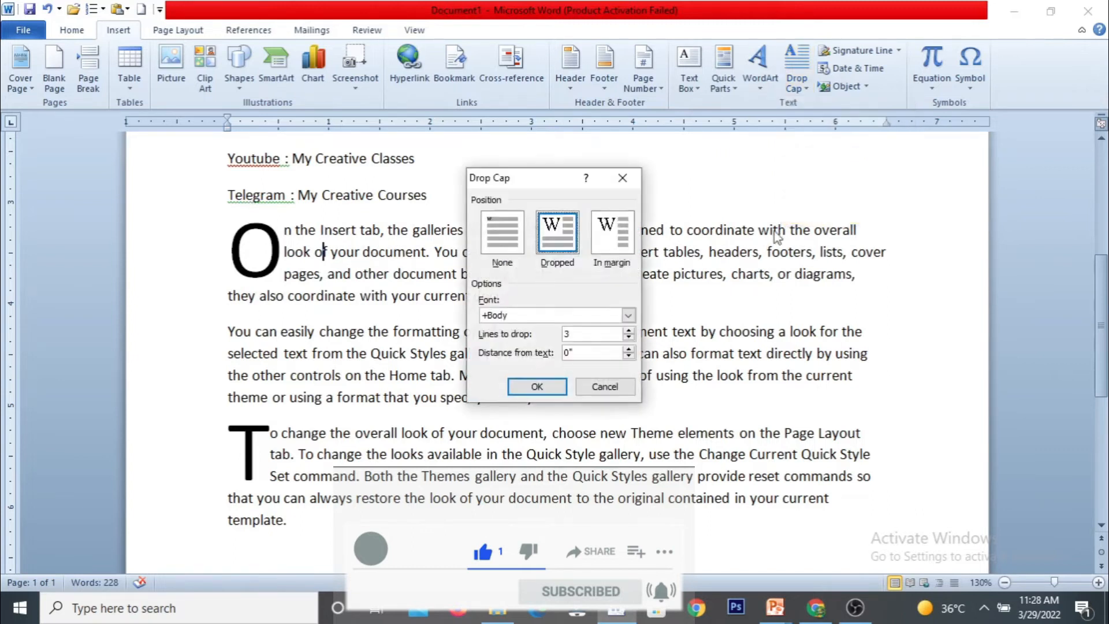
click(628, 340)
click(628, 341)
click(533, 386)
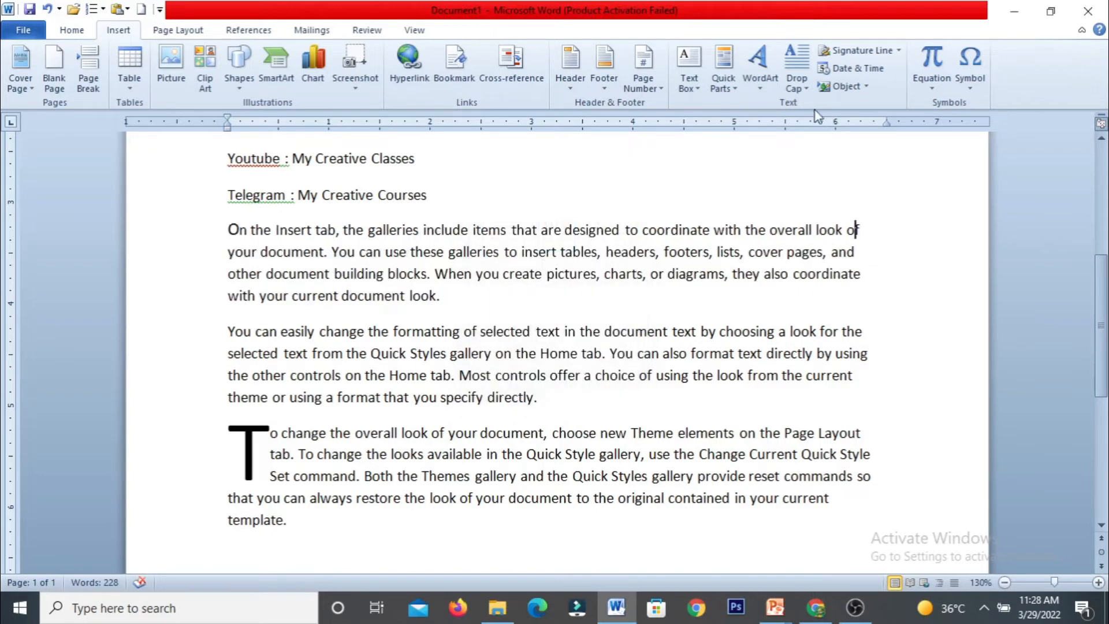
Increase the first sample paragraph's drop cap to drop 10 lines.
click(800, 85)
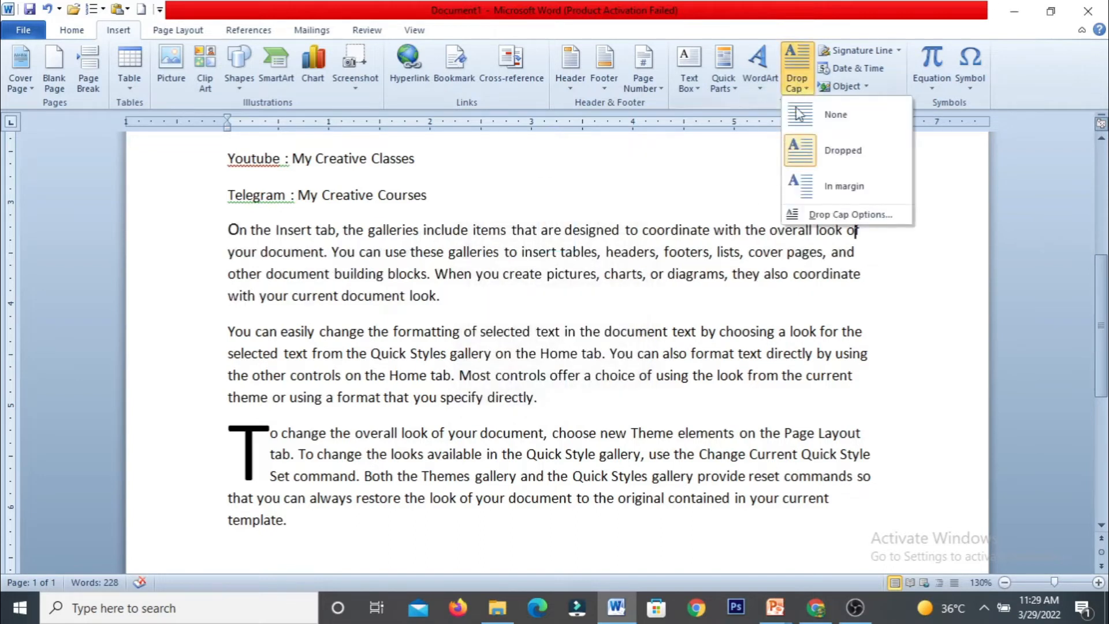
click(801, 214)
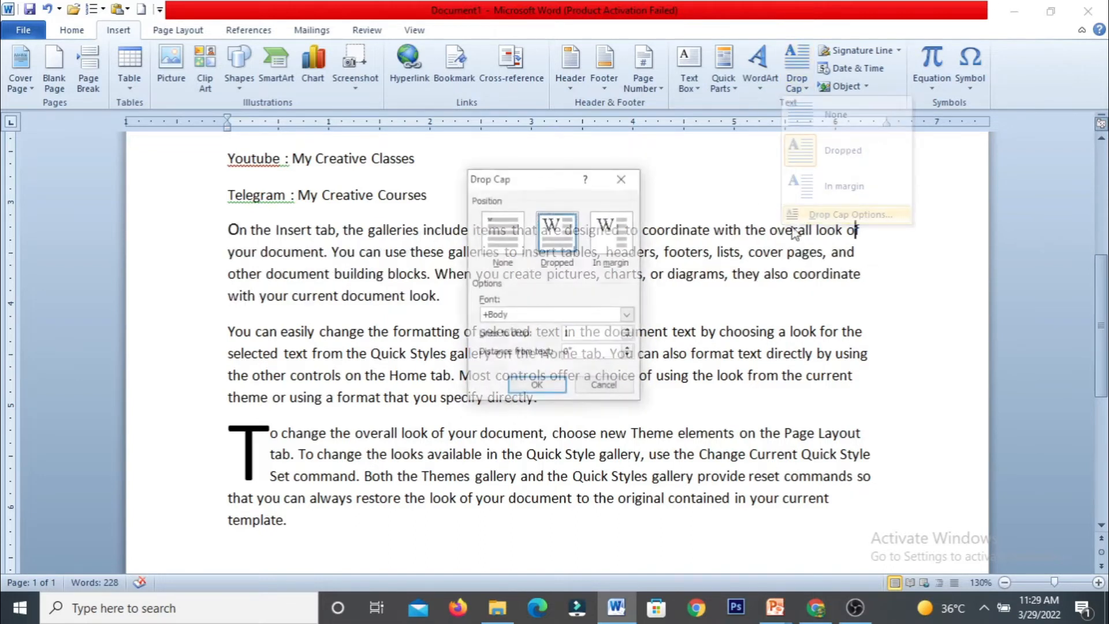
click(628, 331)
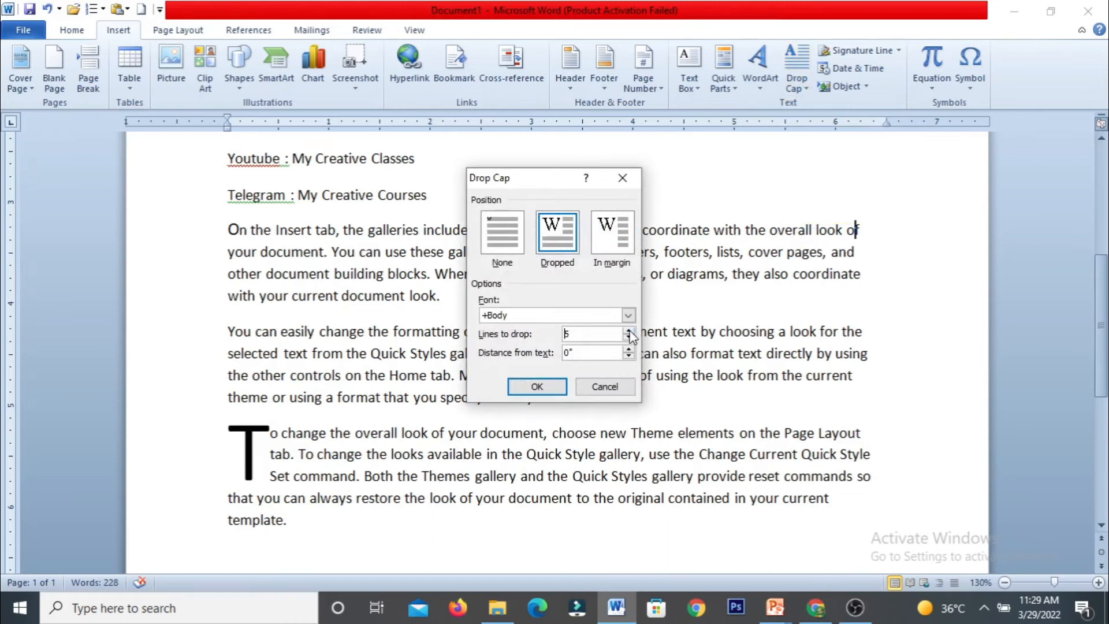
click(628, 331)
click(537, 386)
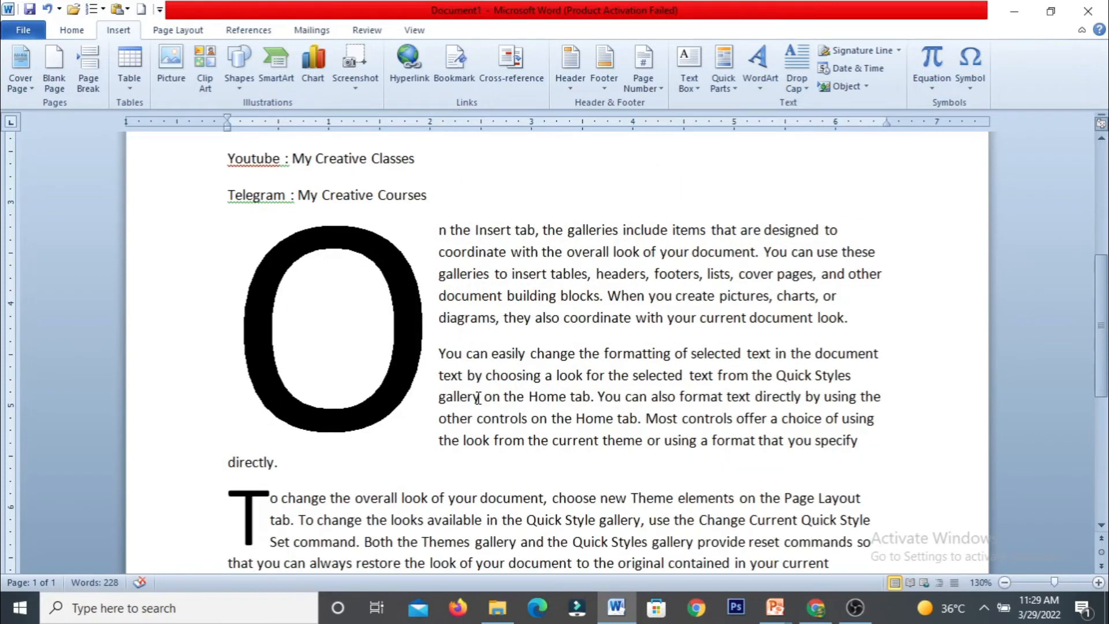
Remove the drop caps from the first and third sample paragraphs.
click(799, 96)
click(807, 121)
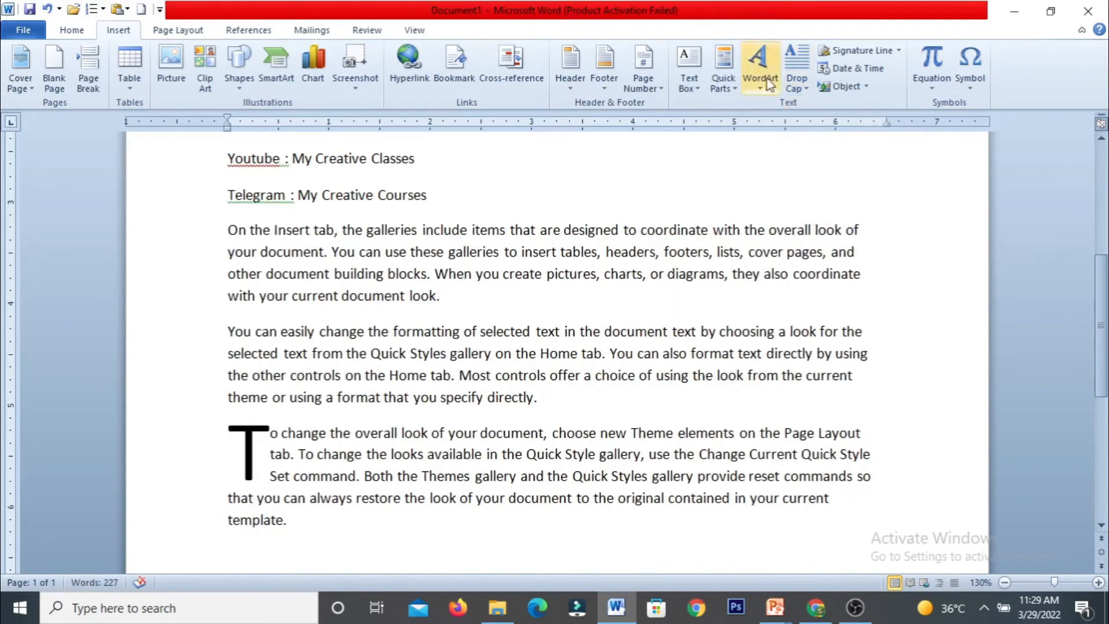
click(797, 84)
click(807, 117)
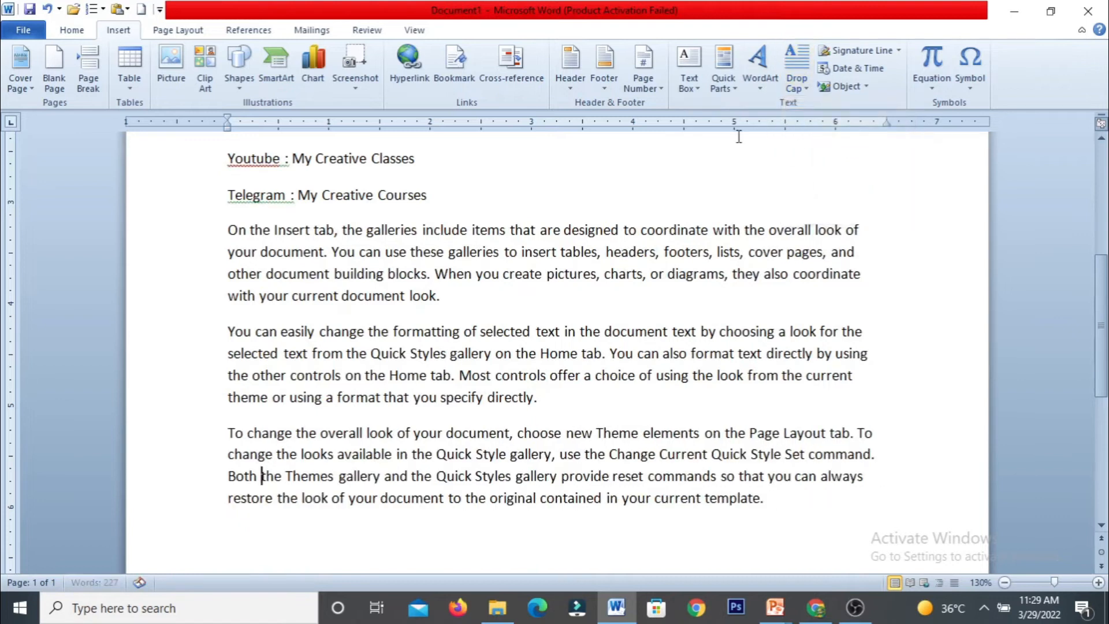
Start a new empty line below the last sample paragraph.
scroll(561, 274, up, 5)
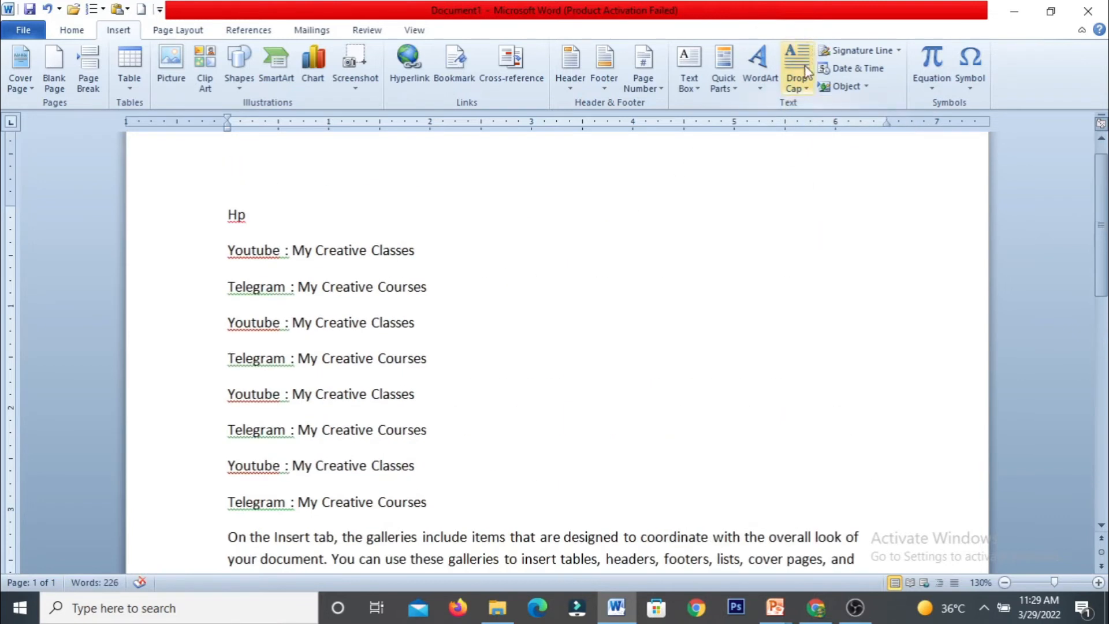
click(178, 30)
scroll(454, 362, down, 15)
scroll(381, 353, up, 2)
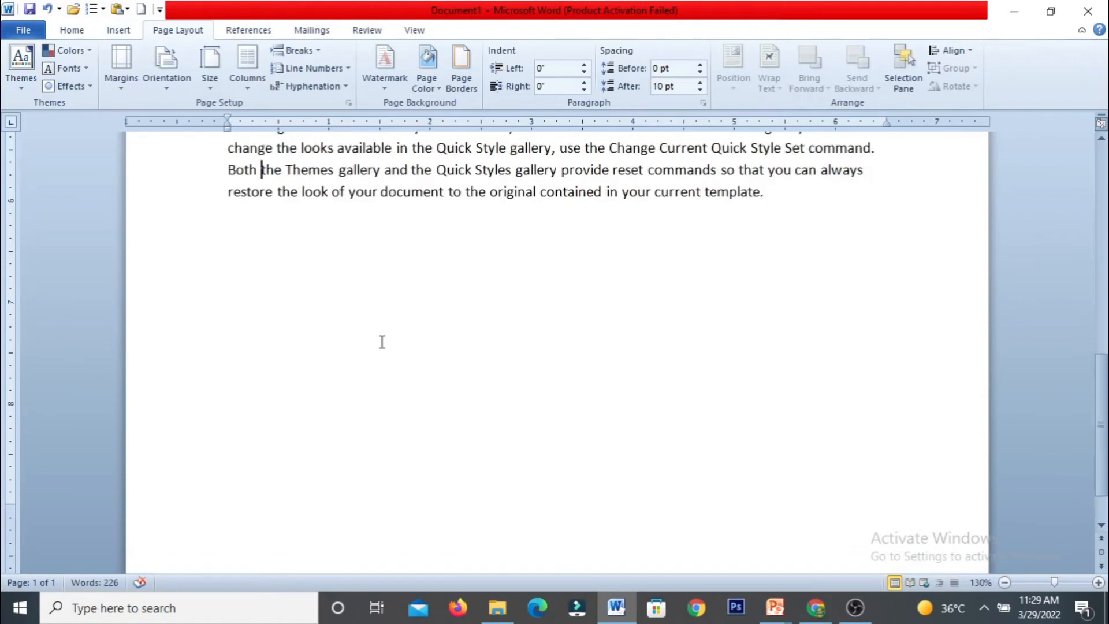
key(Return)
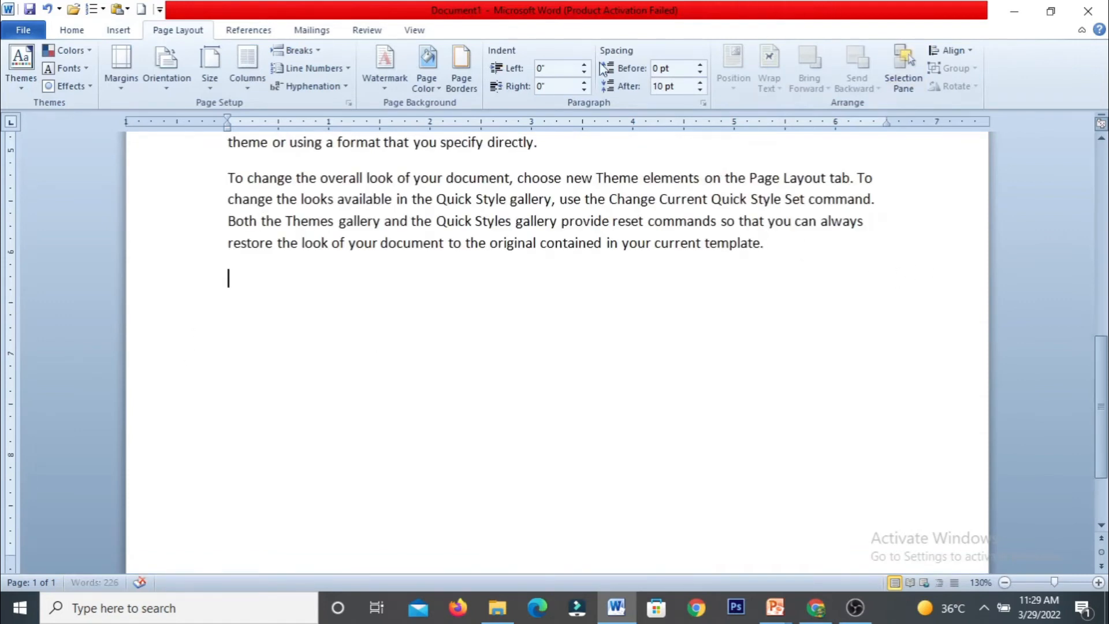
Insert a signature line on the empty line with the suggested signer's name and the title "Manager", and select it.
click(113, 30)
click(863, 52)
click(677, 360)
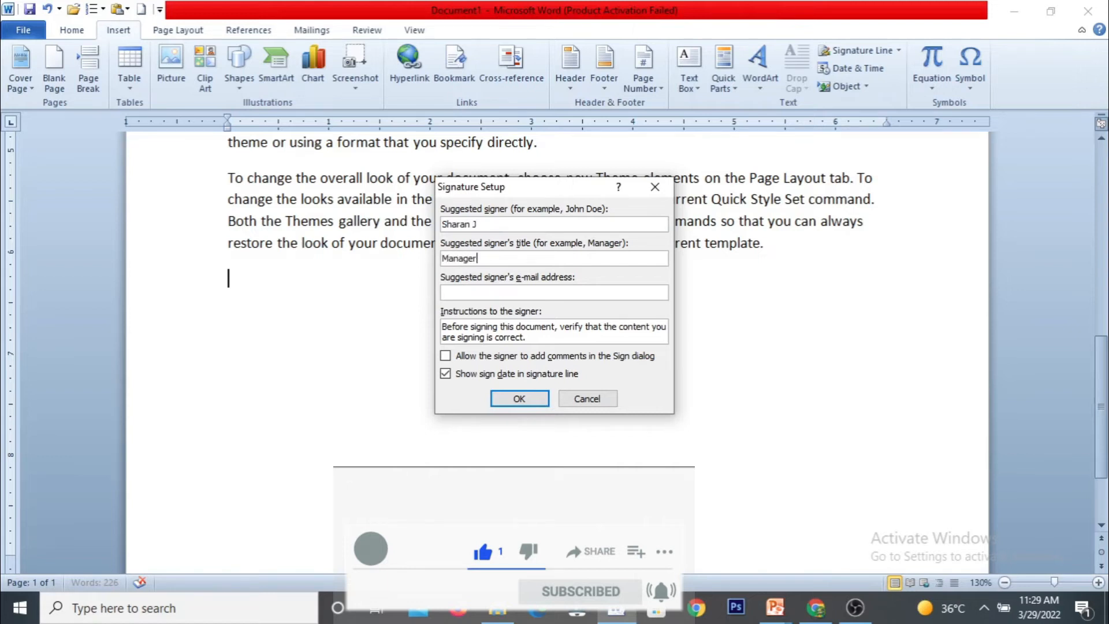
click(520, 400)
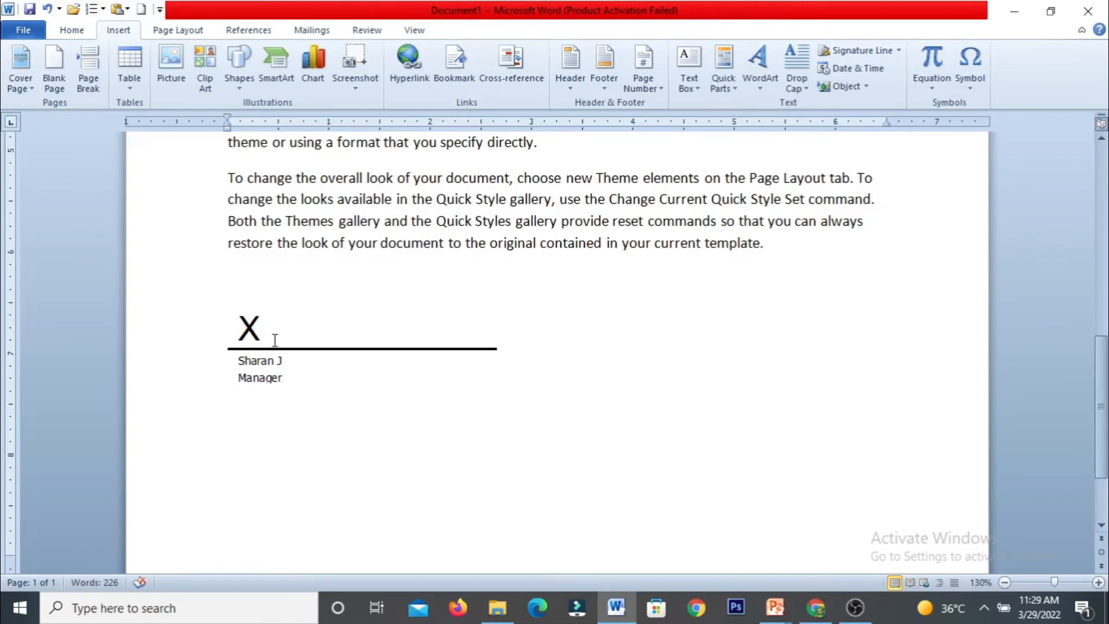
click(320, 338)
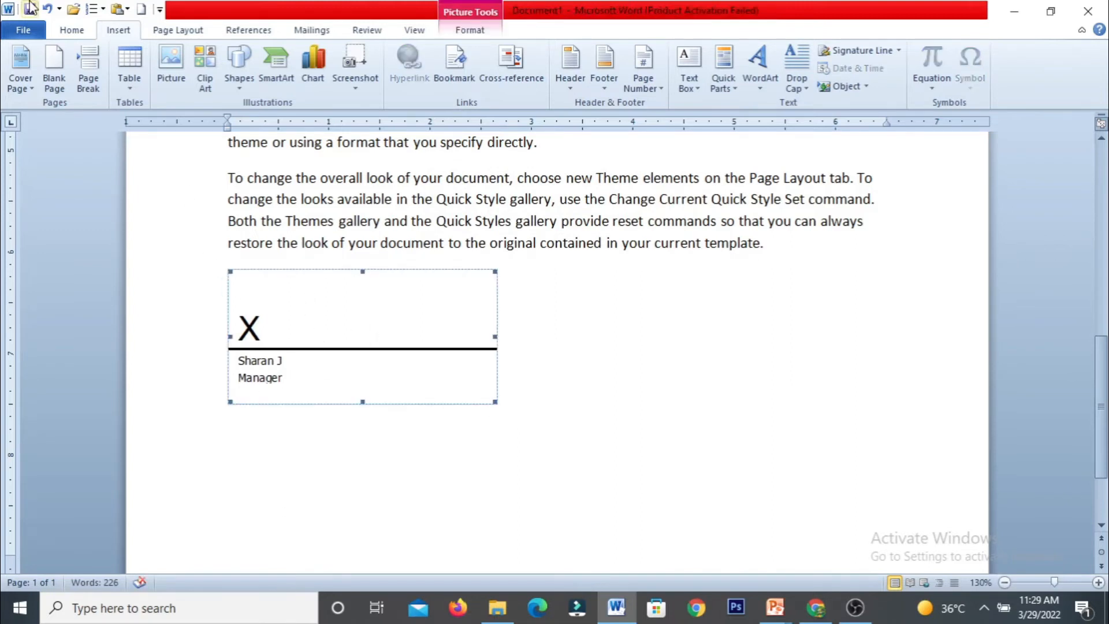
Try centre and right alignment on the signature line, and return it to left alignment.
click(71, 30)
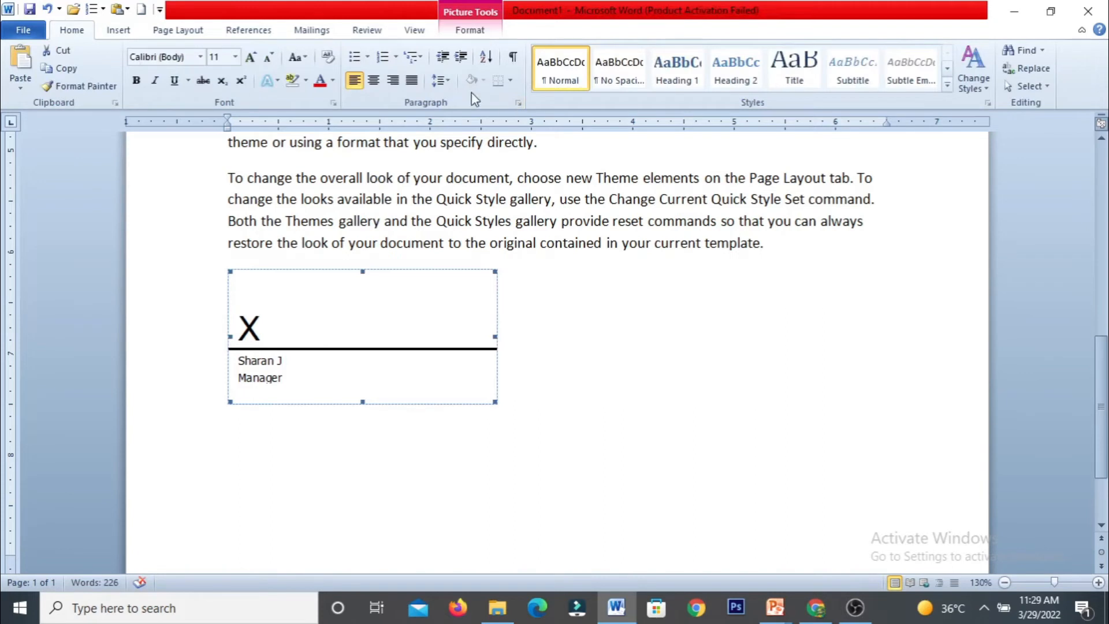
click(373, 81)
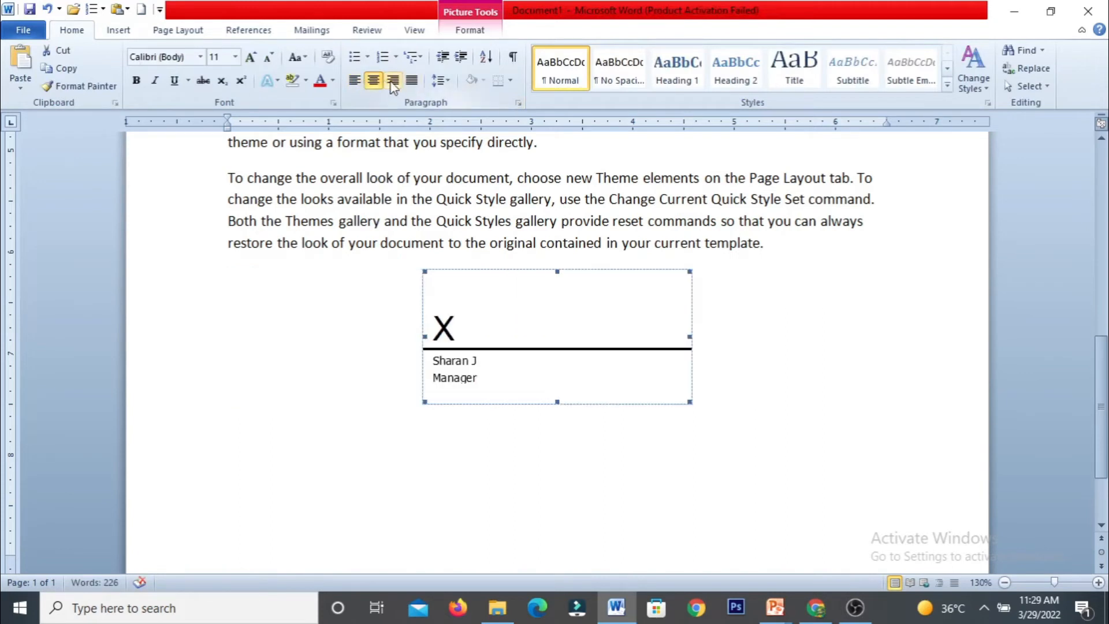
click(392, 81)
click(355, 82)
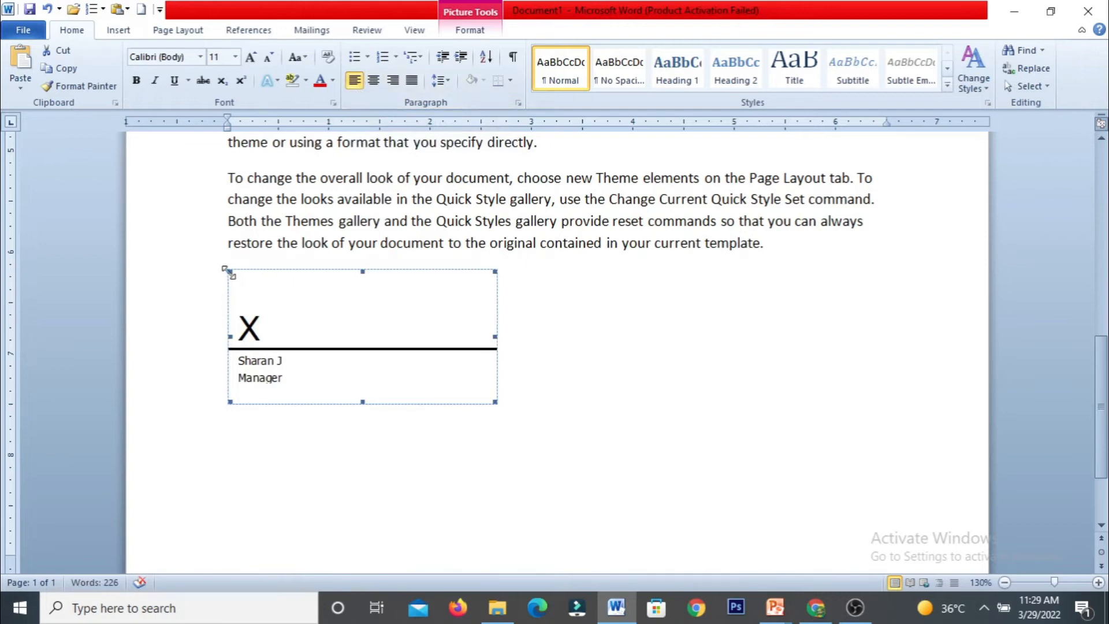
Try adding two empty lines between the last sample paragraph and the signature line, and remove them again.
click(793, 234)
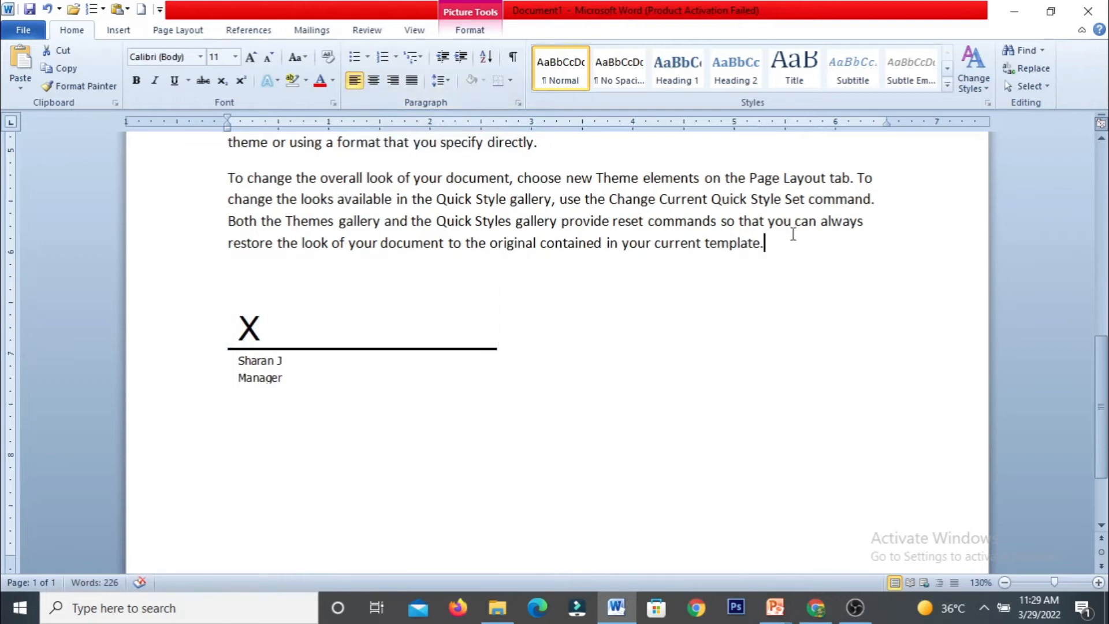
key(Return)
key(Return)
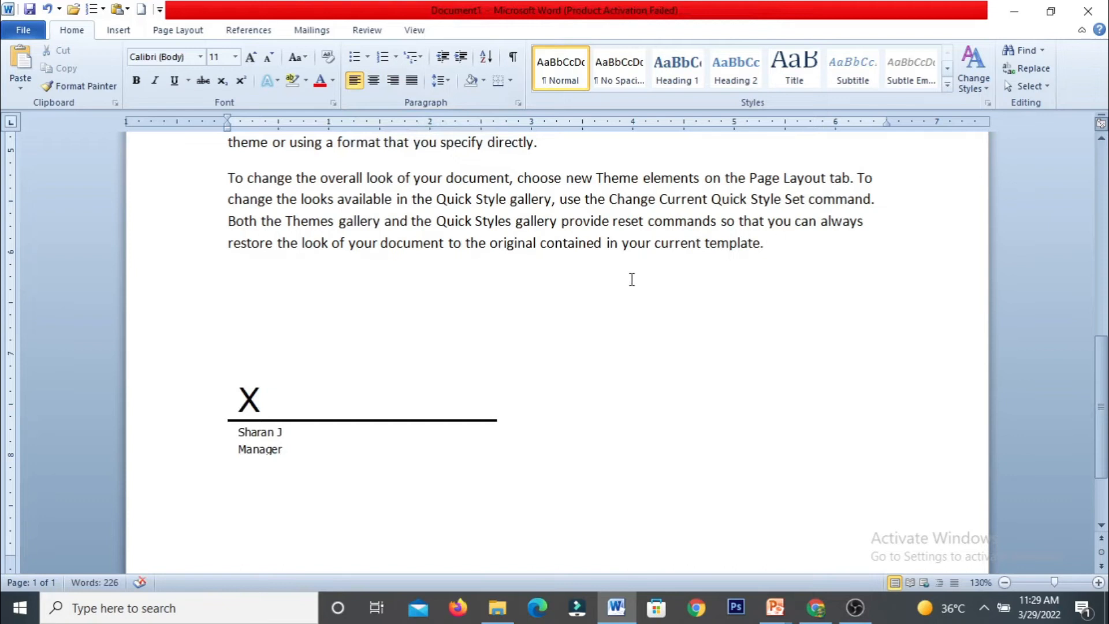
key(BackSpace)
key(BackSpace)
key(BackSpace)
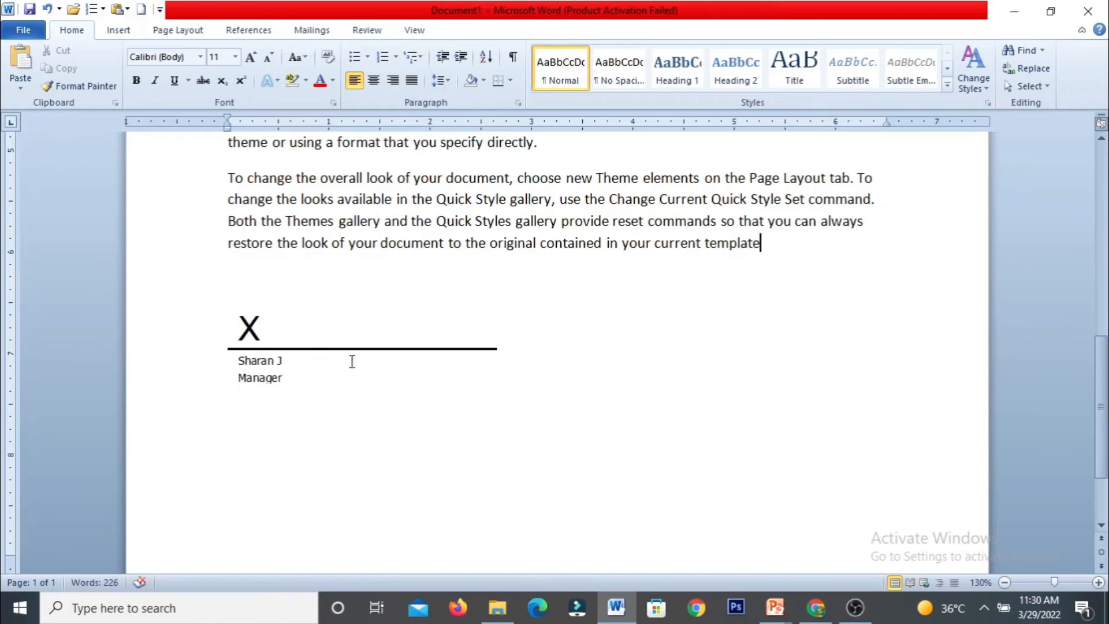
Insert the date on a new line below the signature line in the format "Tuesday, March 29, 2022".
click(117, 32)
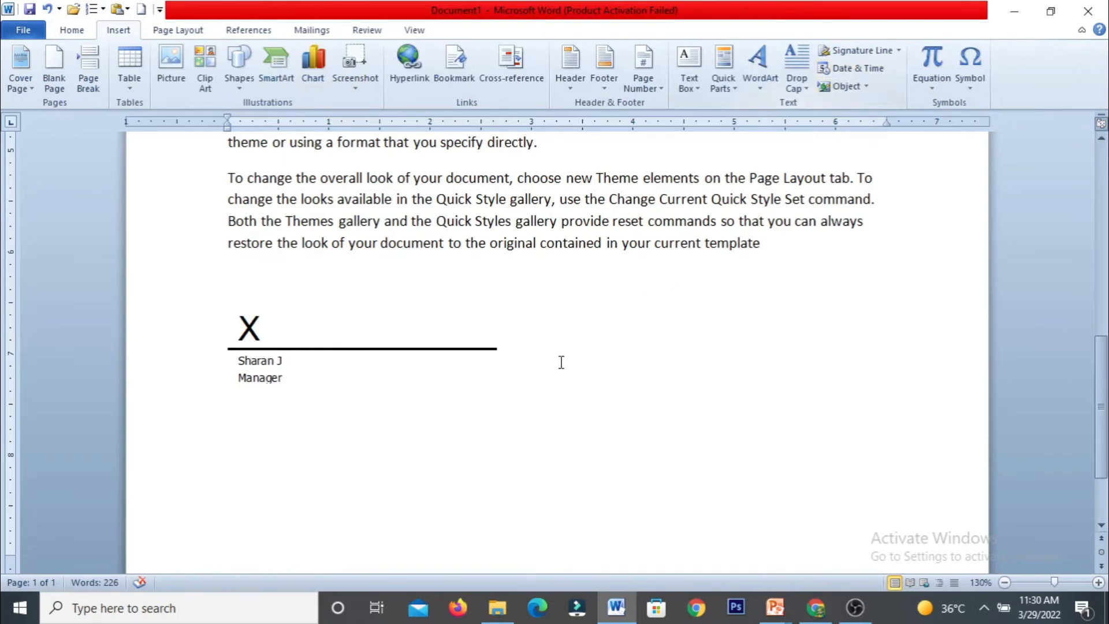
key(Return)
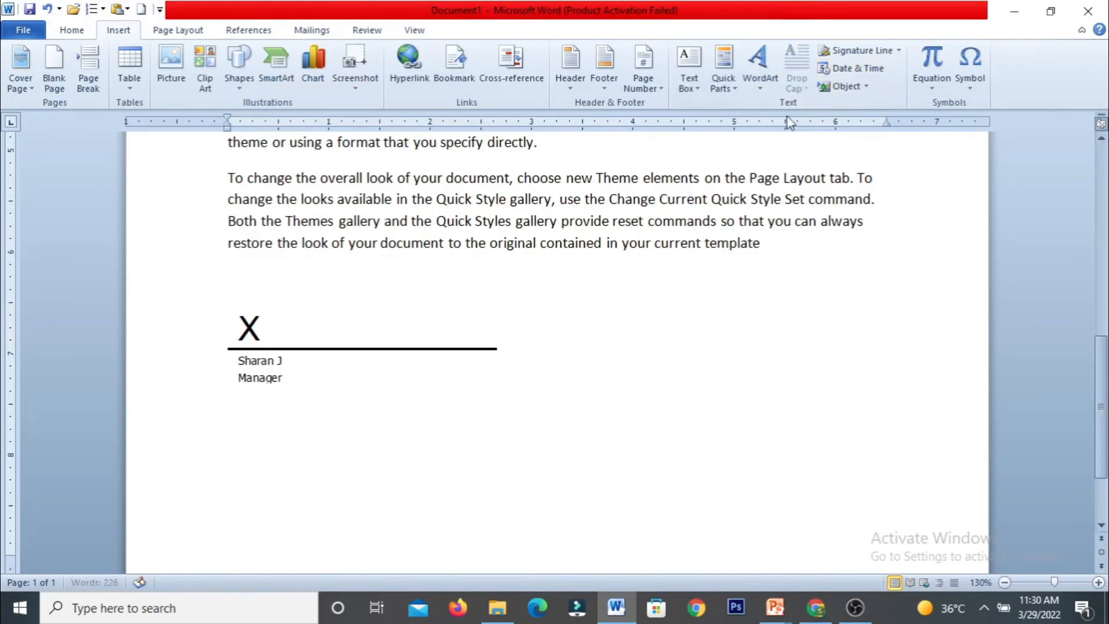
click(858, 74)
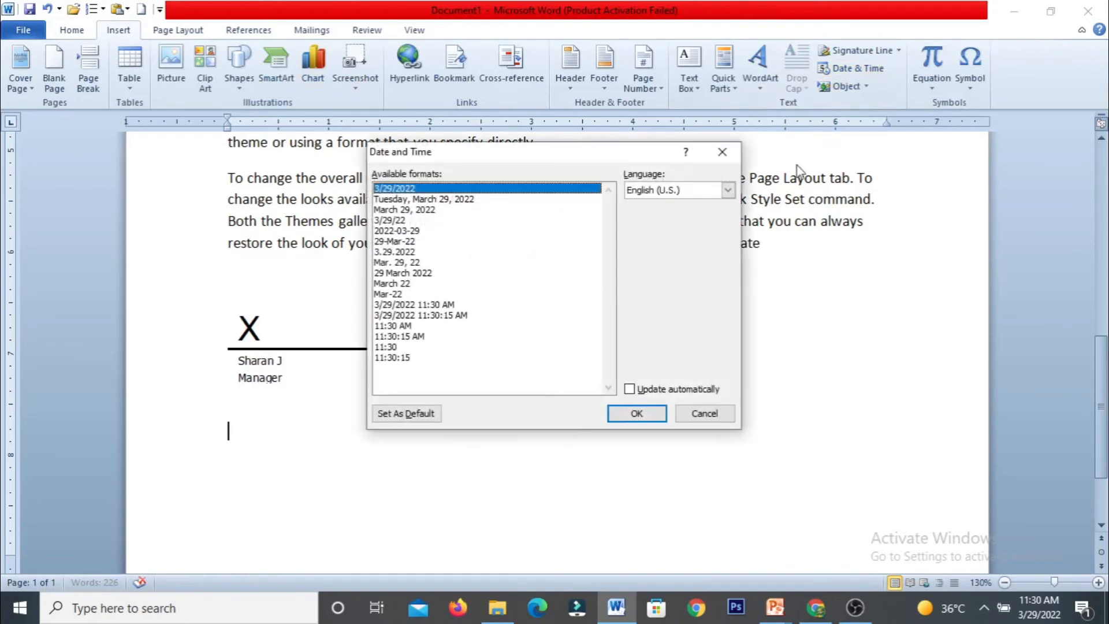
click(410, 201)
click(410, 220)
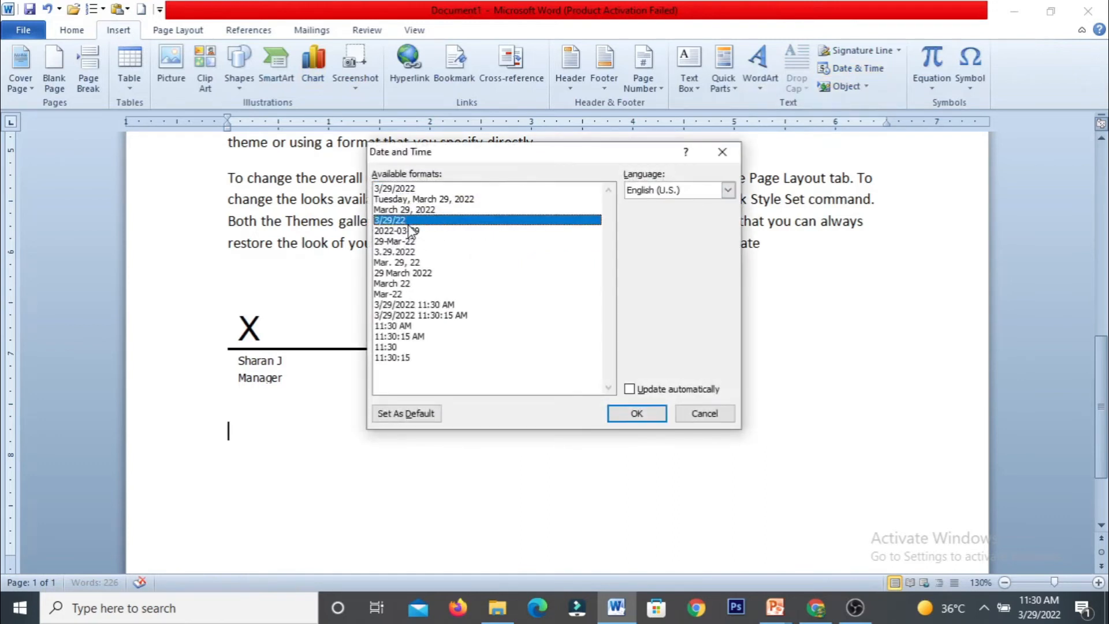
click(409, 305)
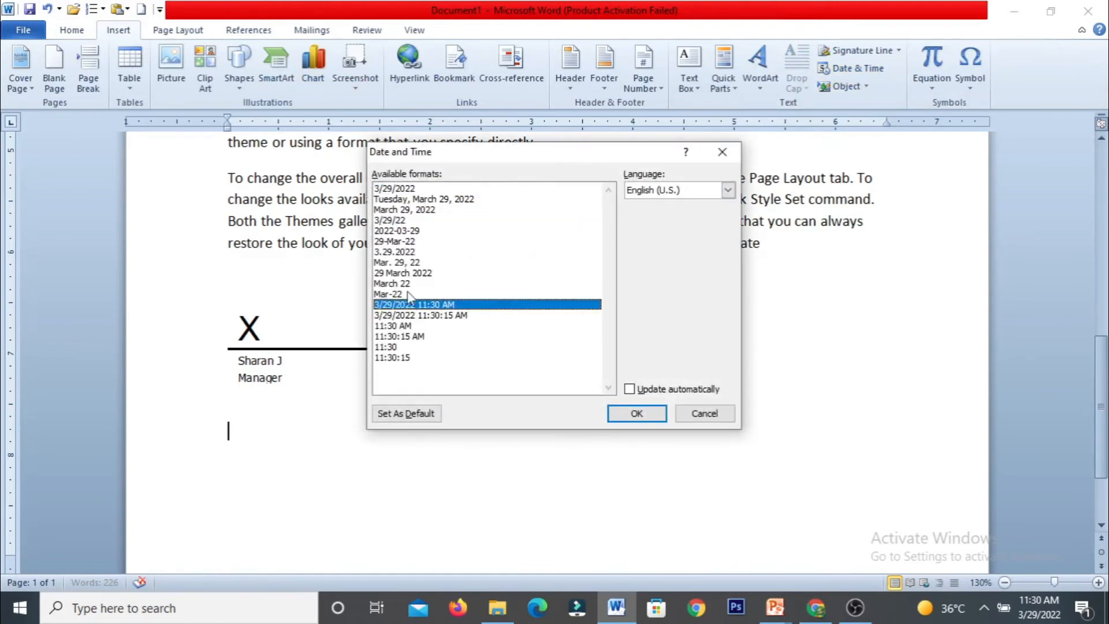
click(407, 199)
click(638, 413)
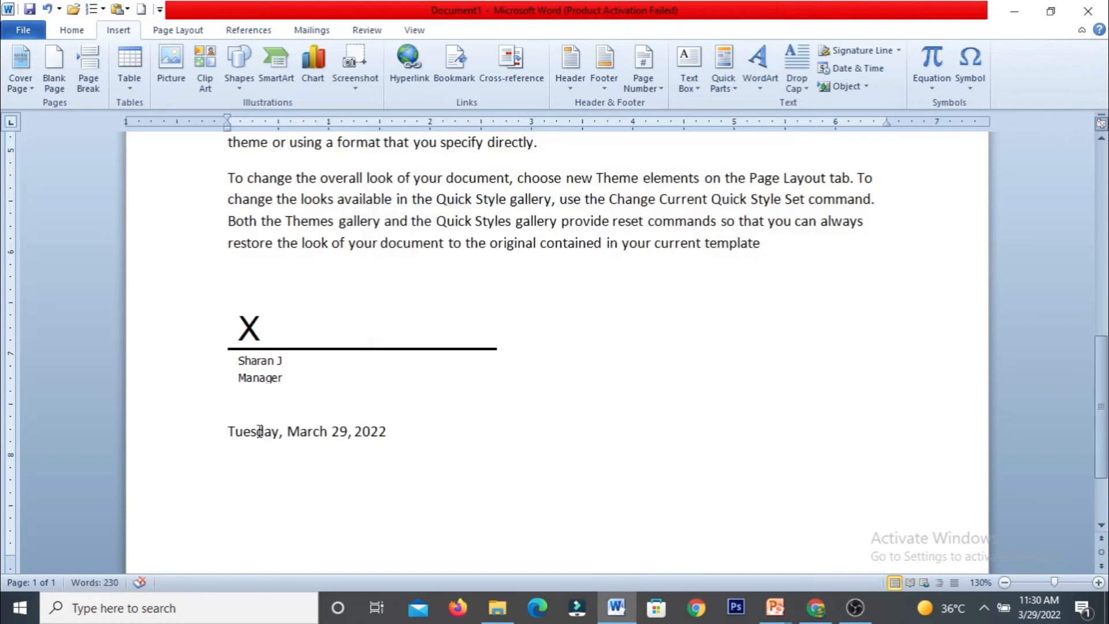
Insert the date and time as "3/29/2022 11:30 AM" on a new line below the long date.
key(Return)
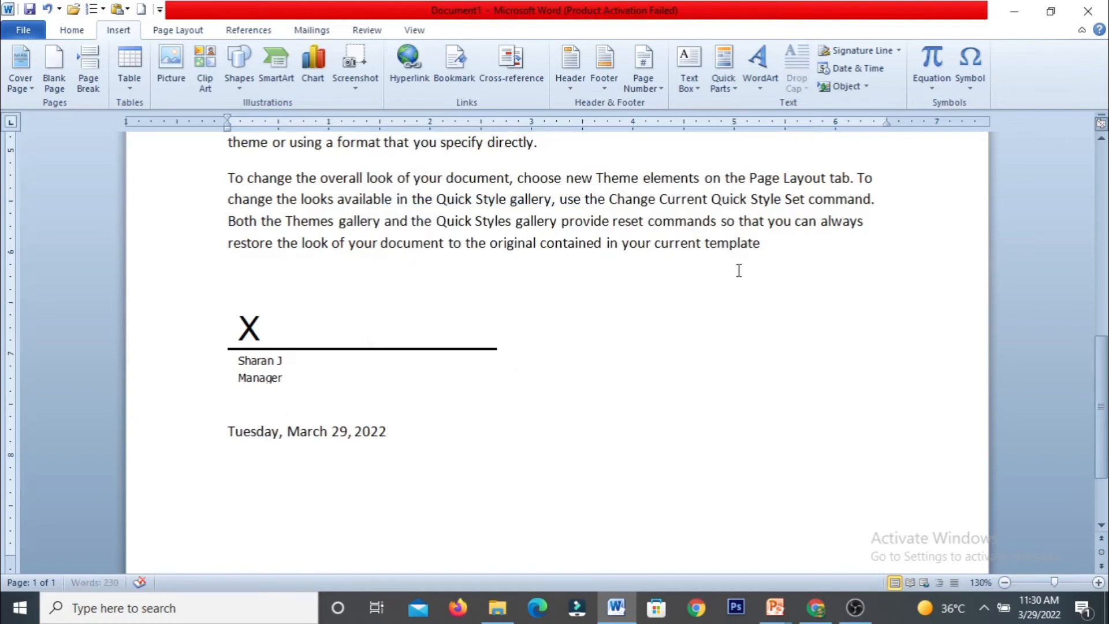
click(858, 68)
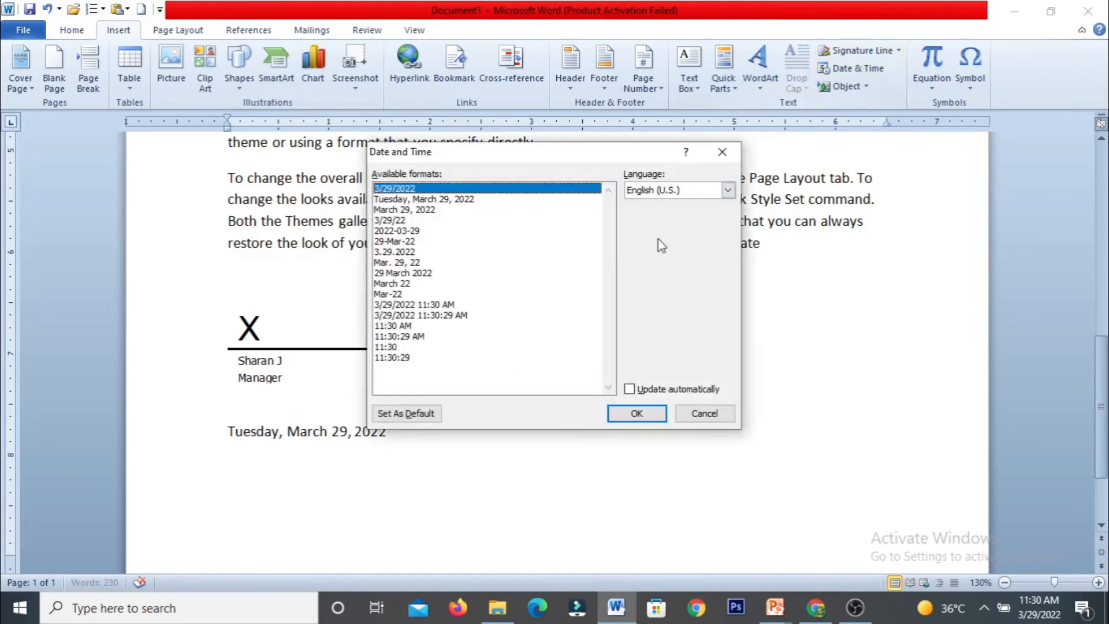
click(428, 315)
click(640, 419)
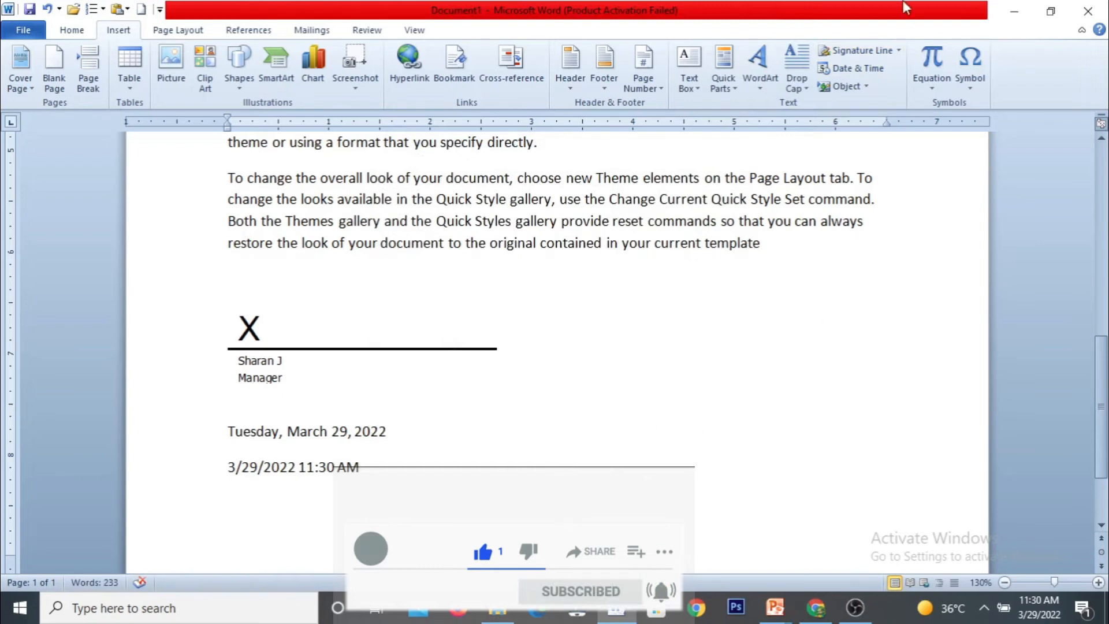
Add the line "Chapter 1" at the start of the document, separated from the existing first line by an empty line.
click(866, 86)
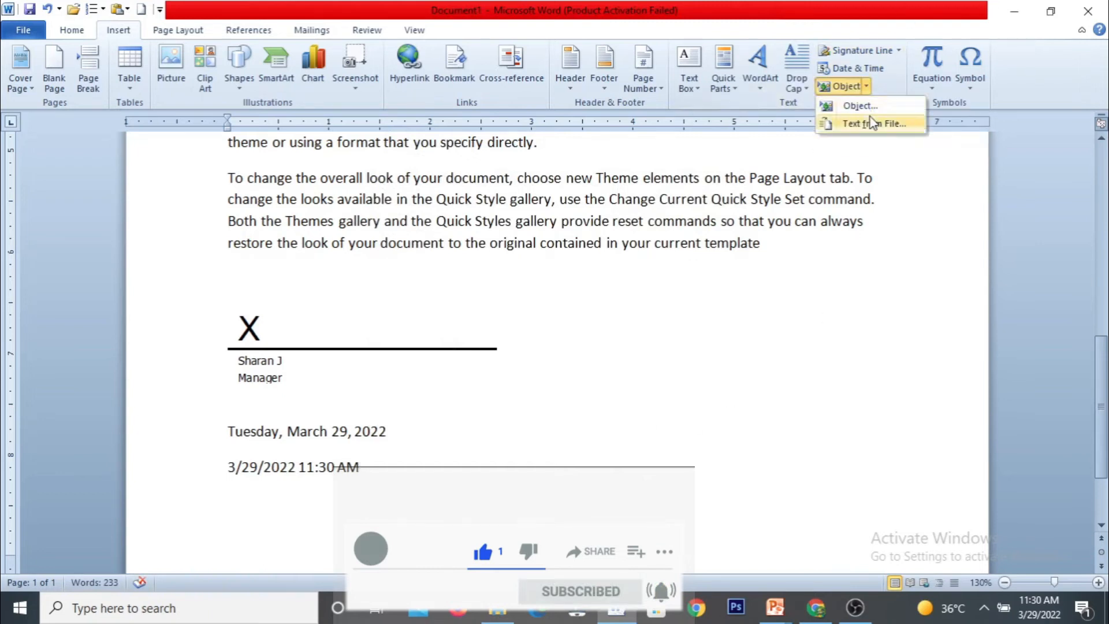
scroll(383, 450, up, 10)
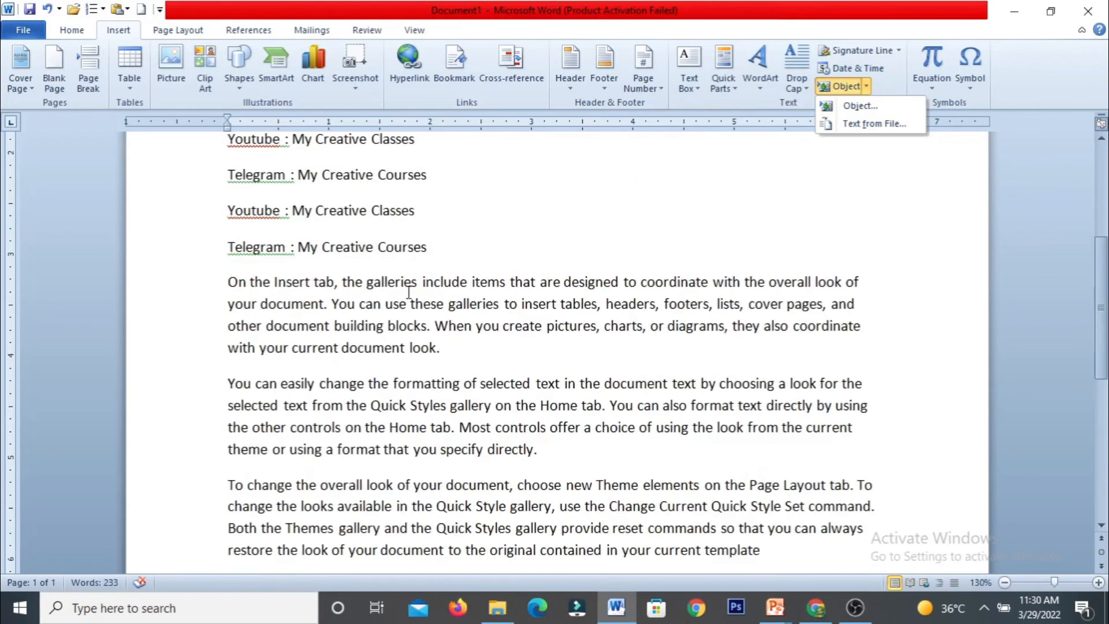
click(241, 261)
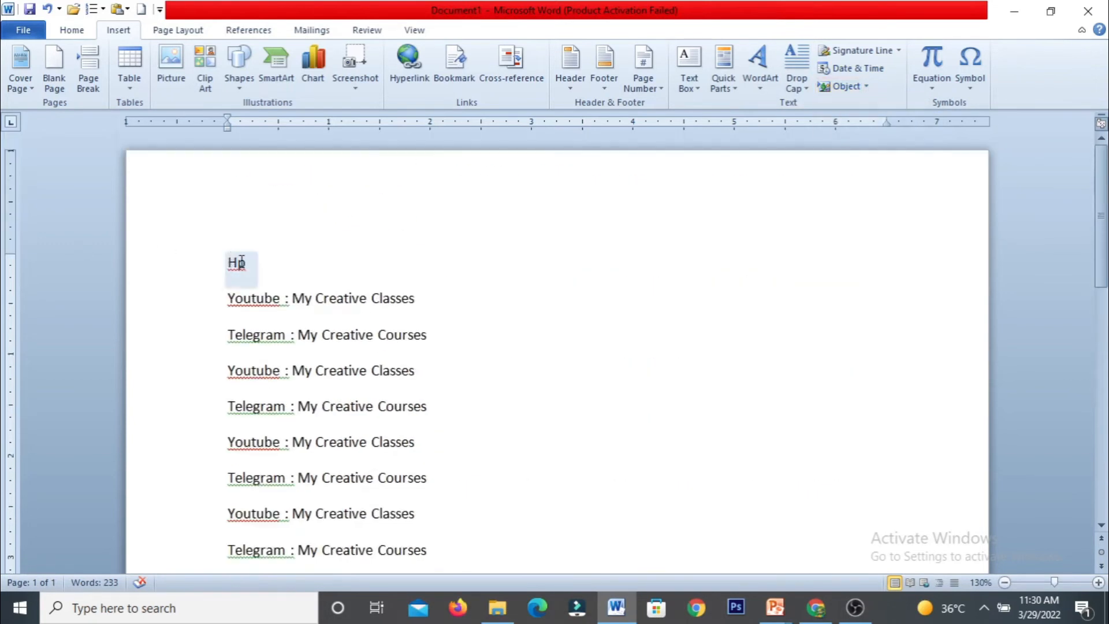
scroll(241, 261, down, 10)
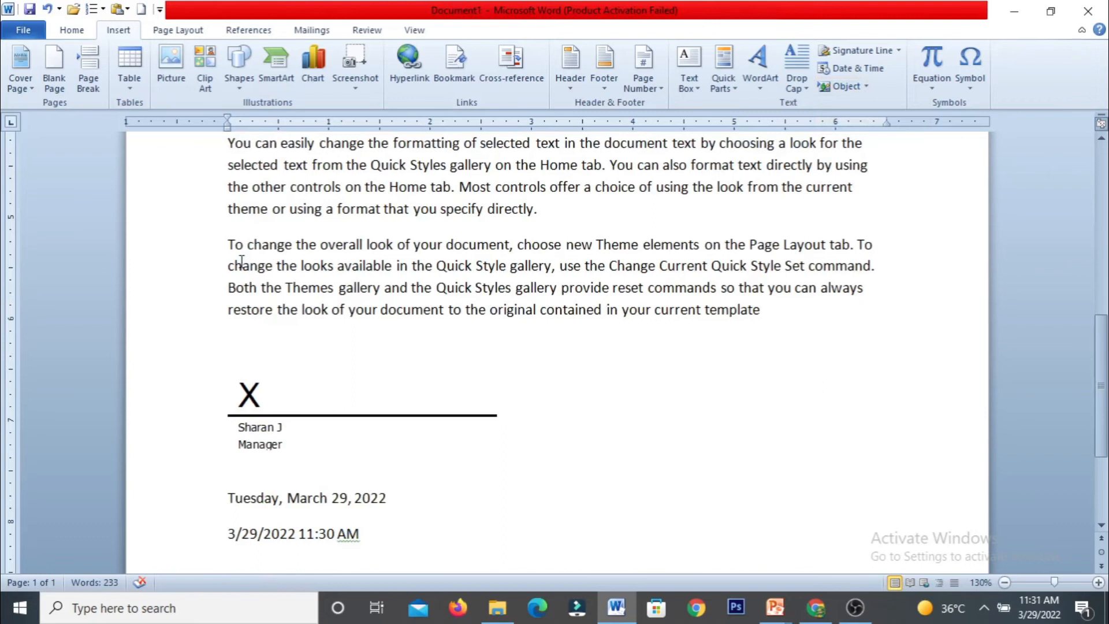
scroll(242, 261, up, 10)
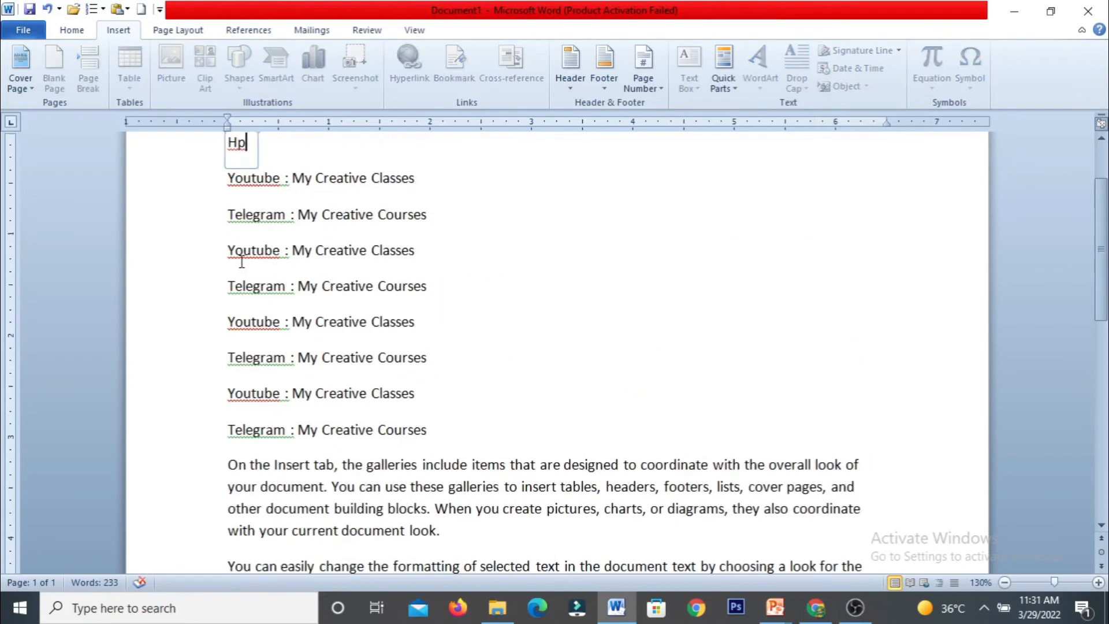
text(Cj)
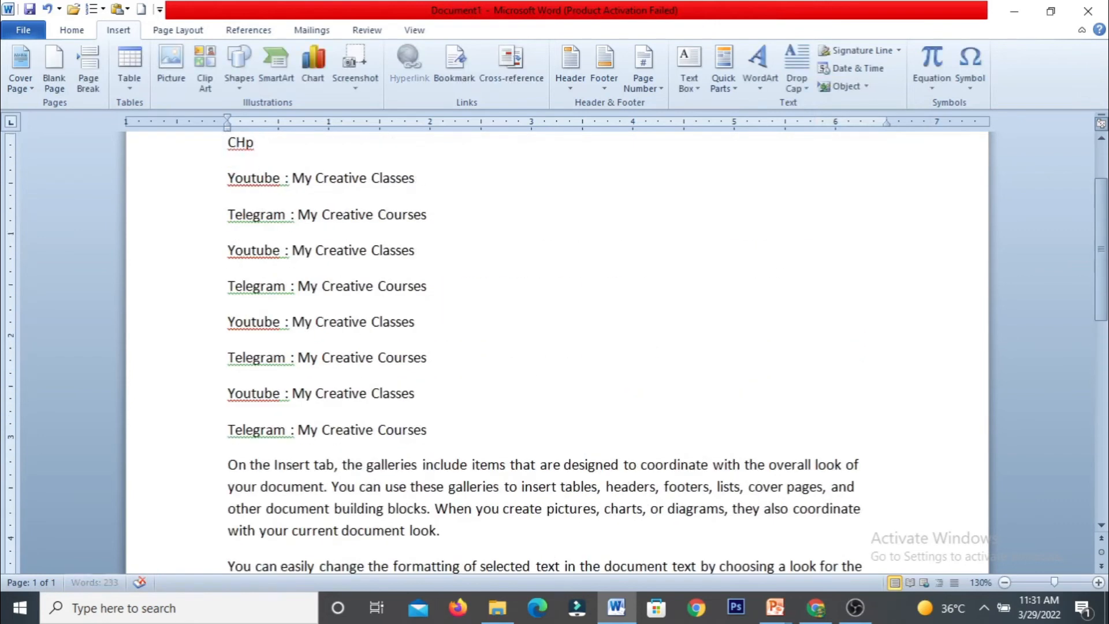
key(BackSpace)
key(Left)
key(Return)
key(Return)
key(Up)
key(Up)
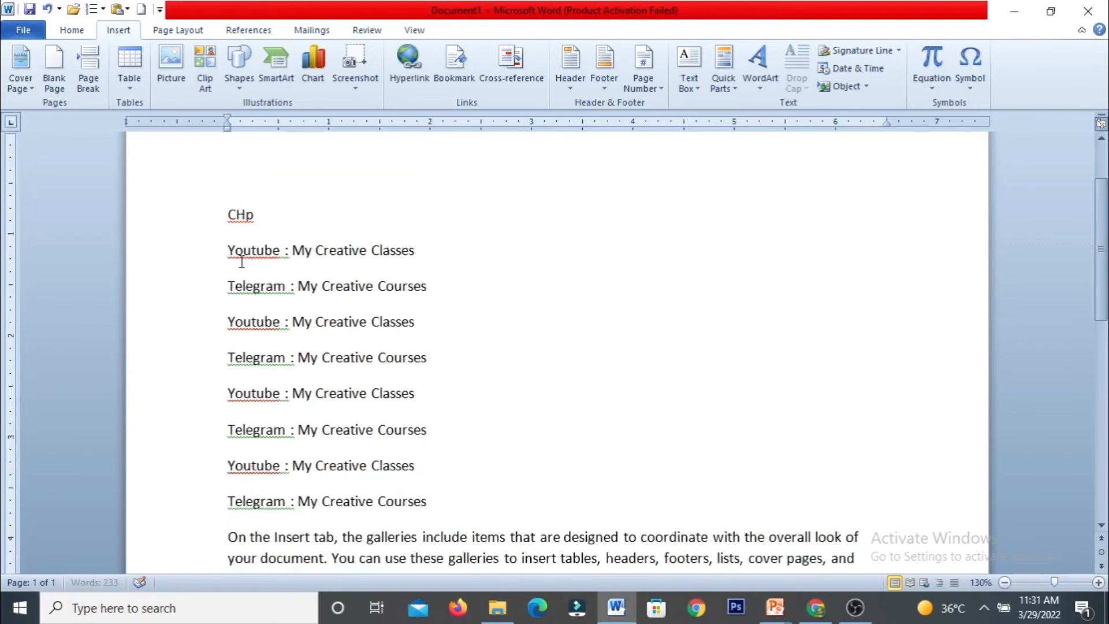
text(chapter 1)
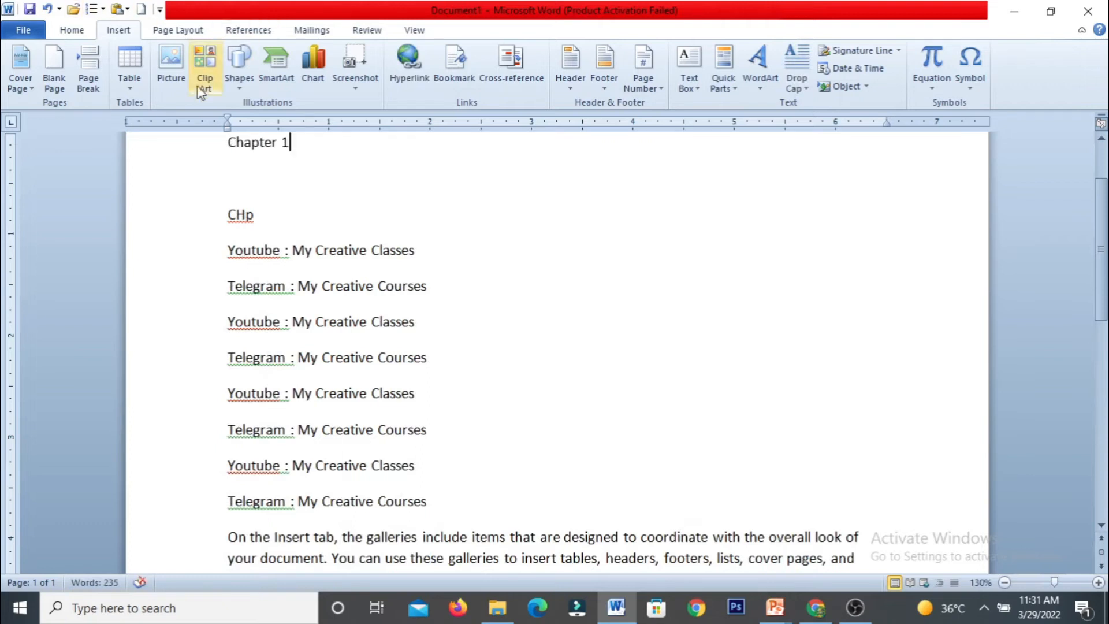
Apply the Heading 1 style to the "Chapter 1" line.
click(186, 152)
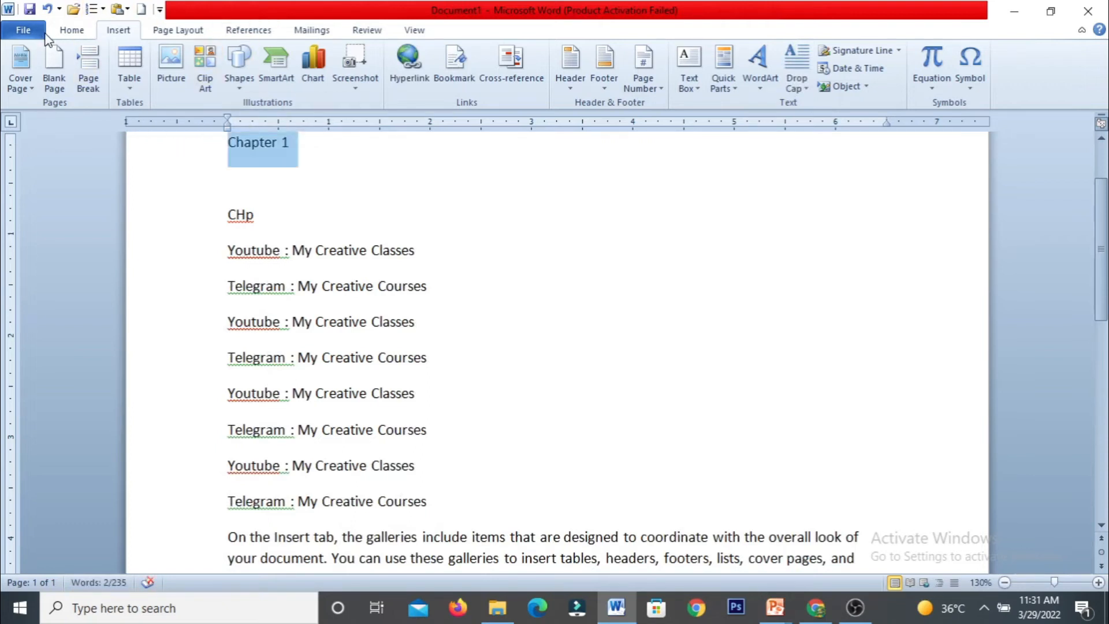
click(73, 32)
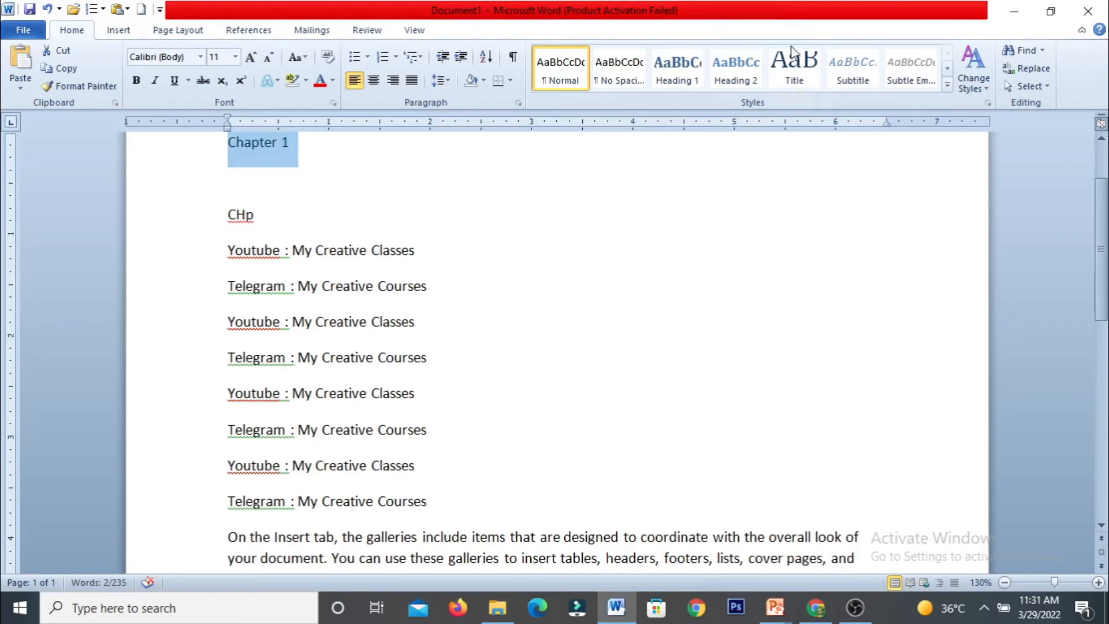
click(677, 74)
click(595, 260)
Insert a new Bitmap Image object on a new line below the date and time at the document's end.
scroll(593, 289, down, 10)
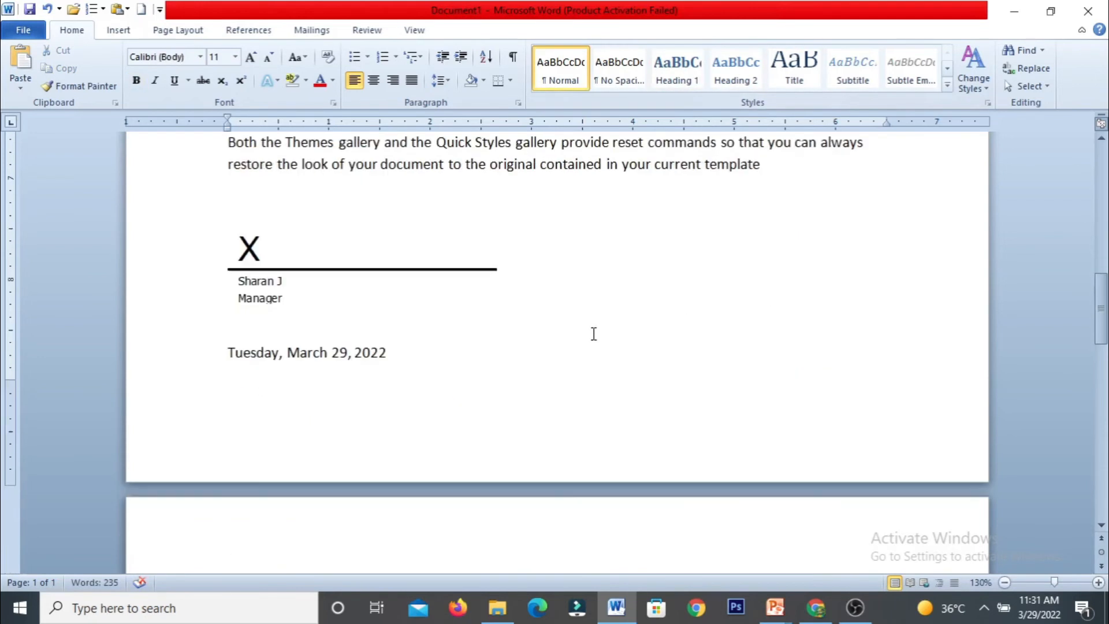
scroll(488, 336, down, 6)
scroll(424, 341, up, 2)
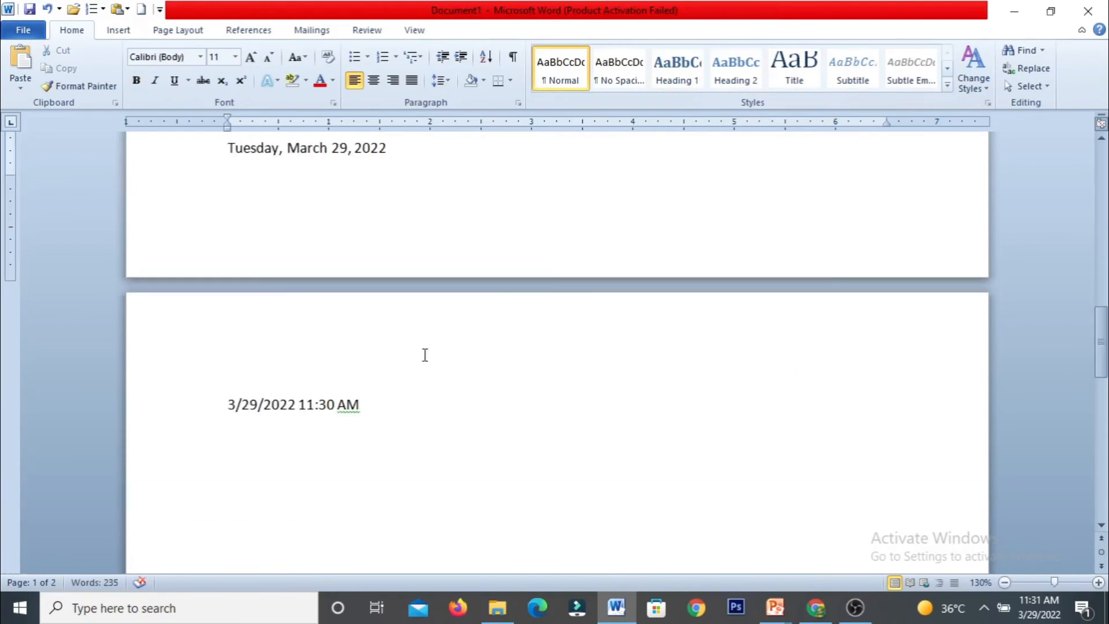
click(126, 30)
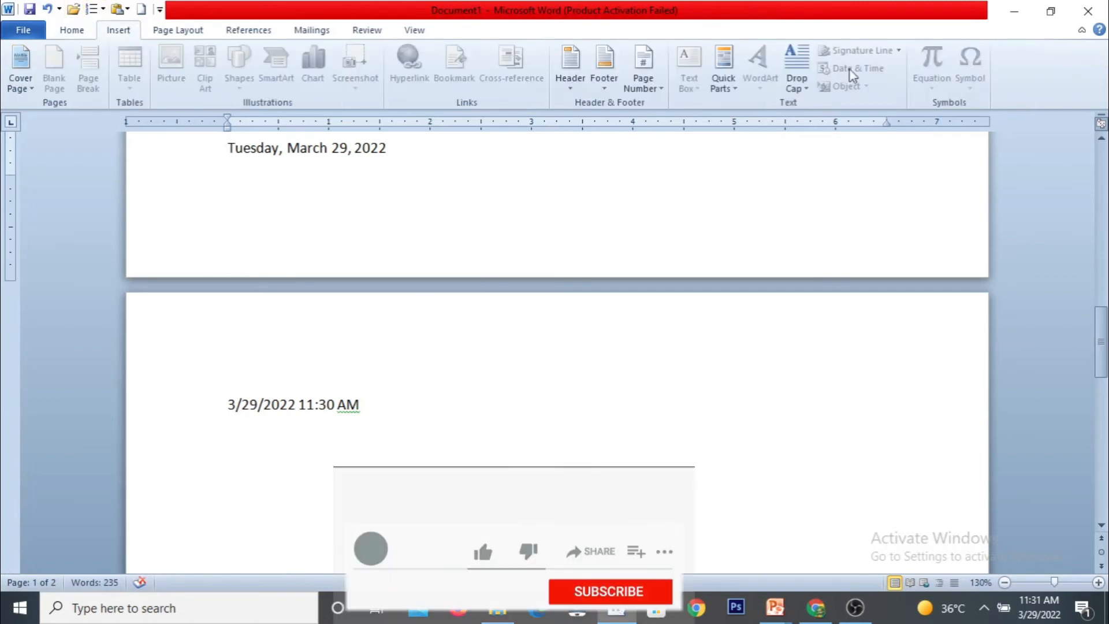
click(394, 402)
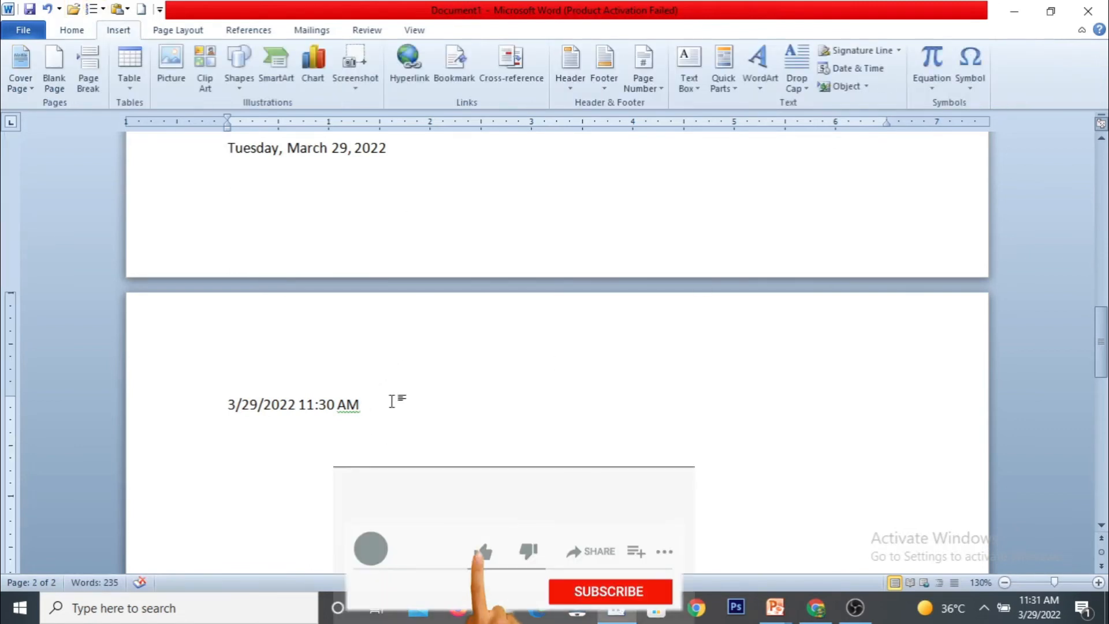
key(Return)
click(839, 87)
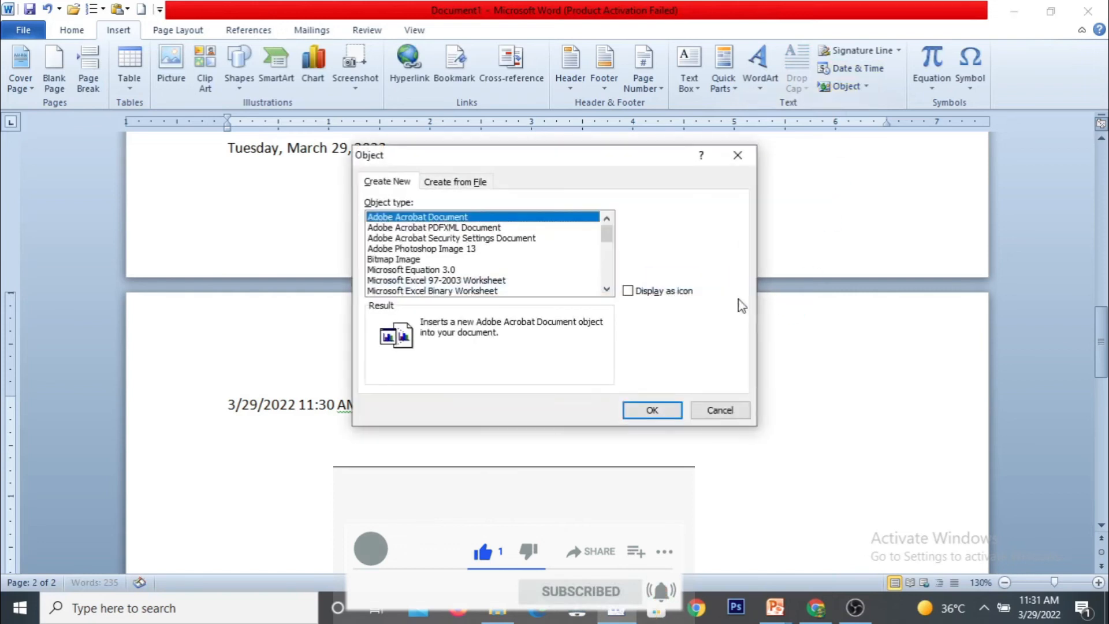
click(392, 260)
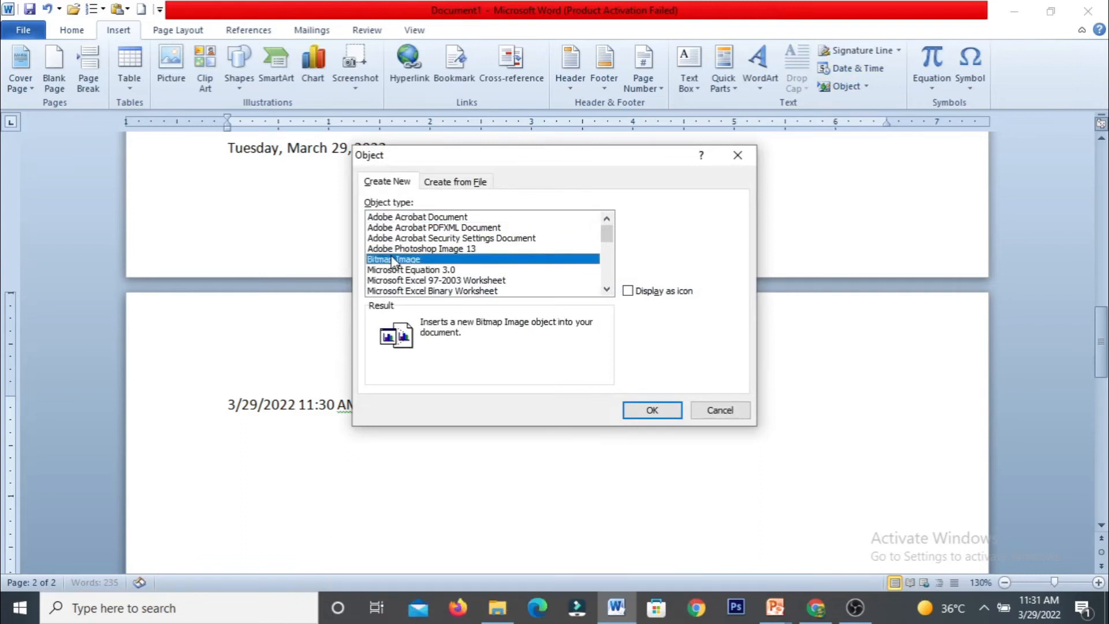
click(647, 412)
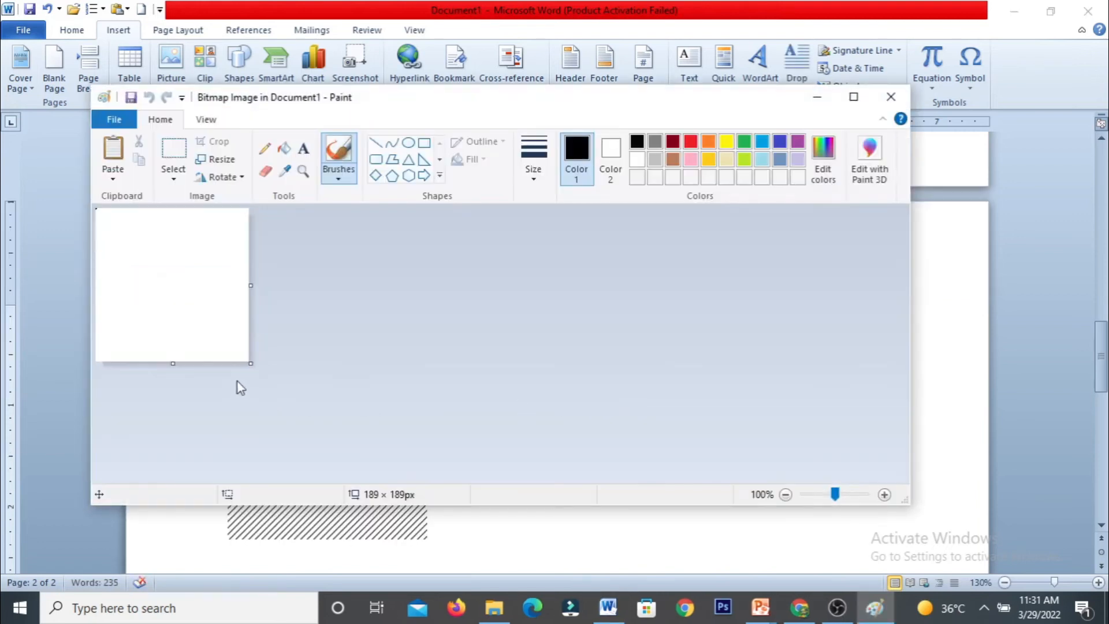
Enlarge the bitmap's canvas to about 391 × 282 px and draw one large and two smaller hexagons on it.
drag(251, 363, 415, 439)
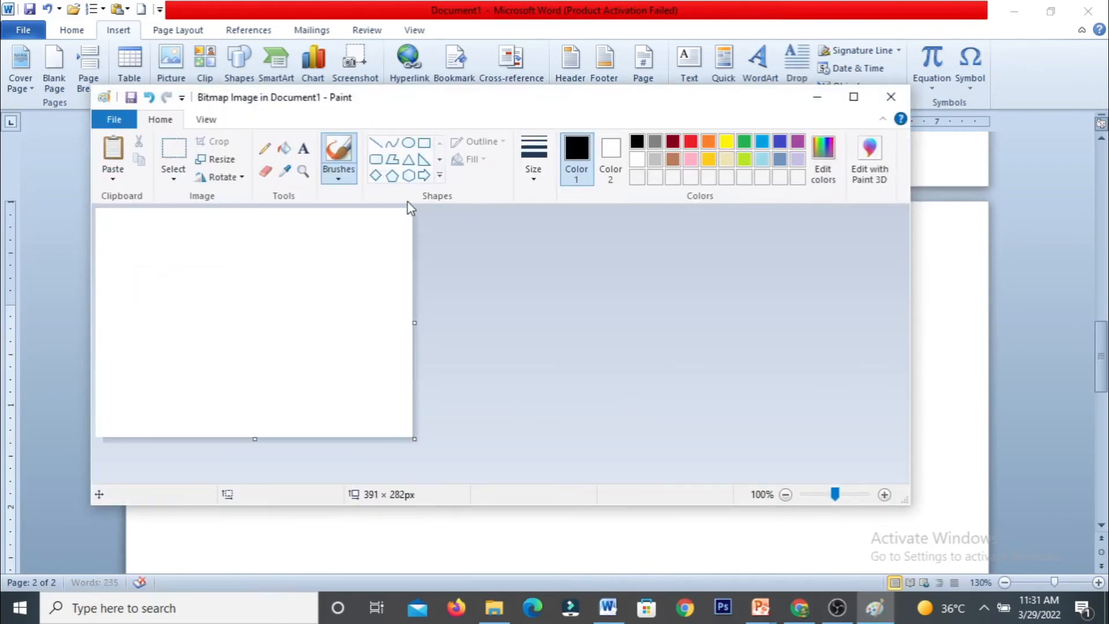
click(408, 175)
drag(160, 235, 277, 368)
drag(320, 278, 384, 361)
drag(330, 371, 263, 401)
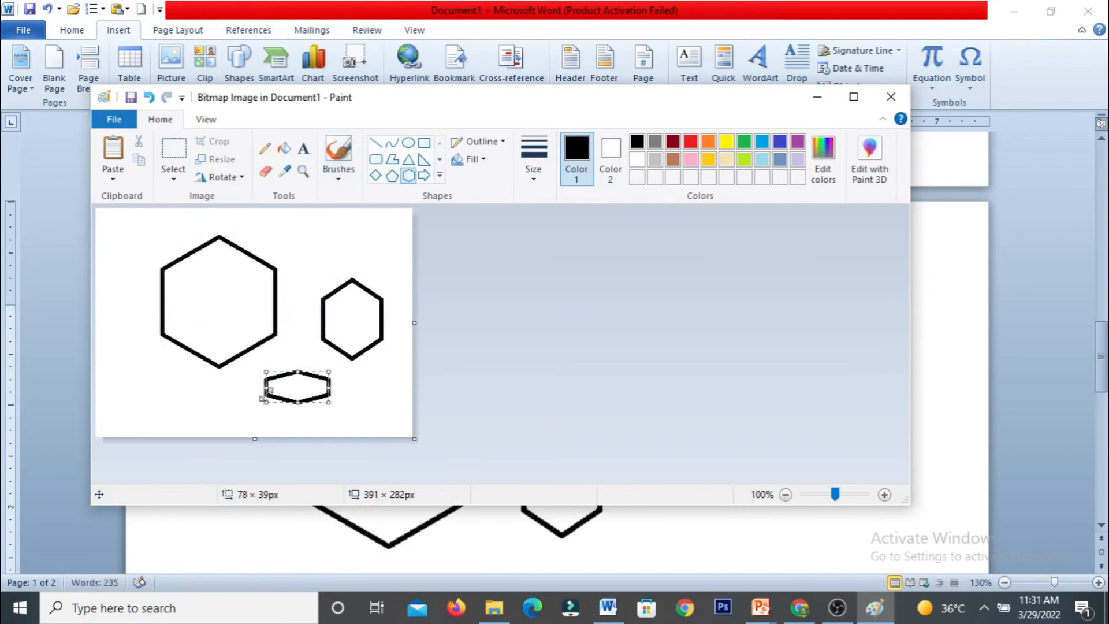
Fill the bitmap's right hexagon with dark red and the background around the hexagons with yellow.
click(284, 149)
click(673, 142)
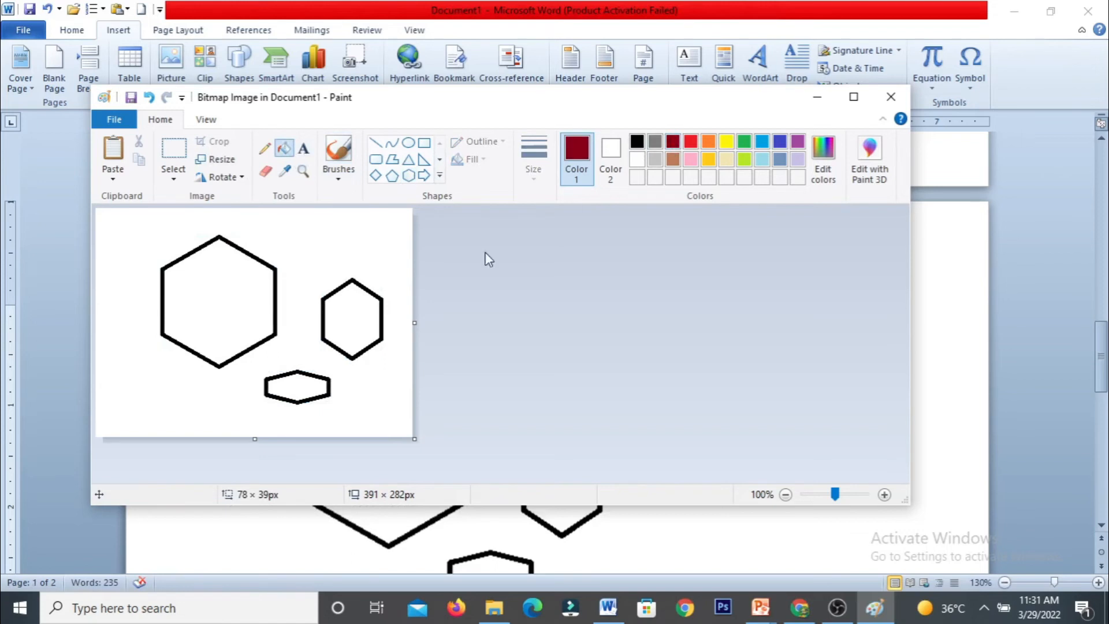
click(357, 318)
click(727, 143)
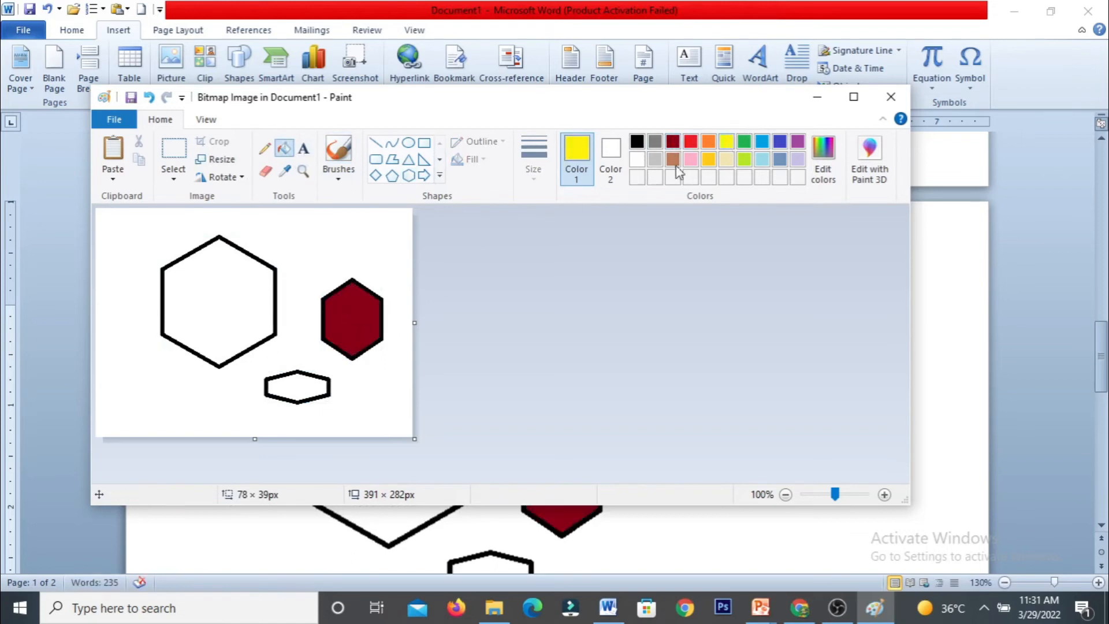
click(368, 241)
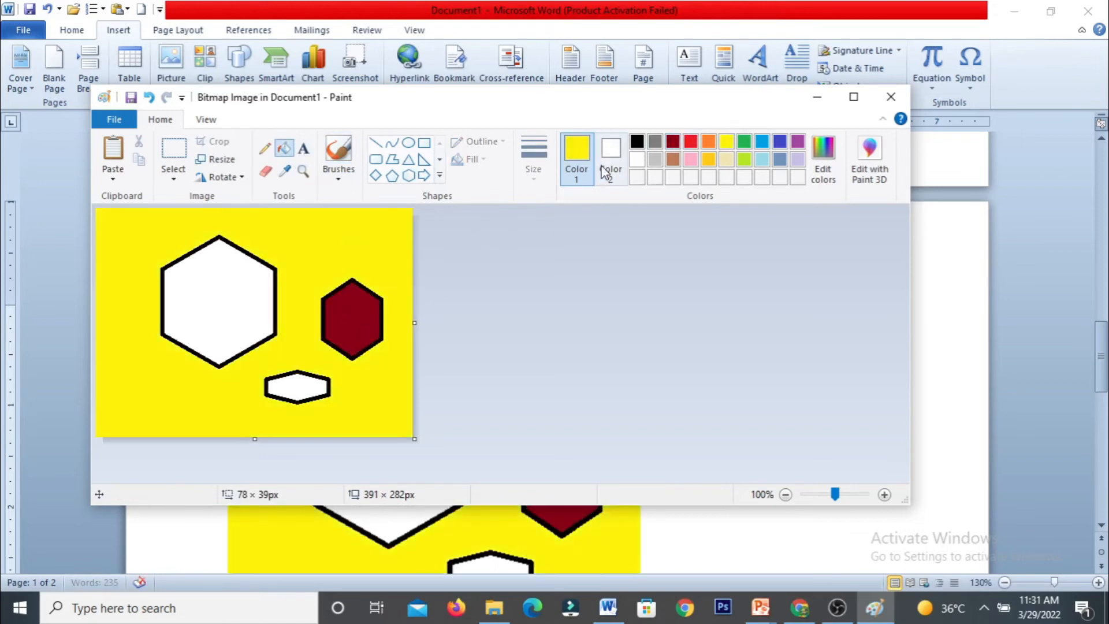
Fill the large hexagon with green and the small flat one with red, and return to the Word document.
click(744, 141)
click(248, 315)
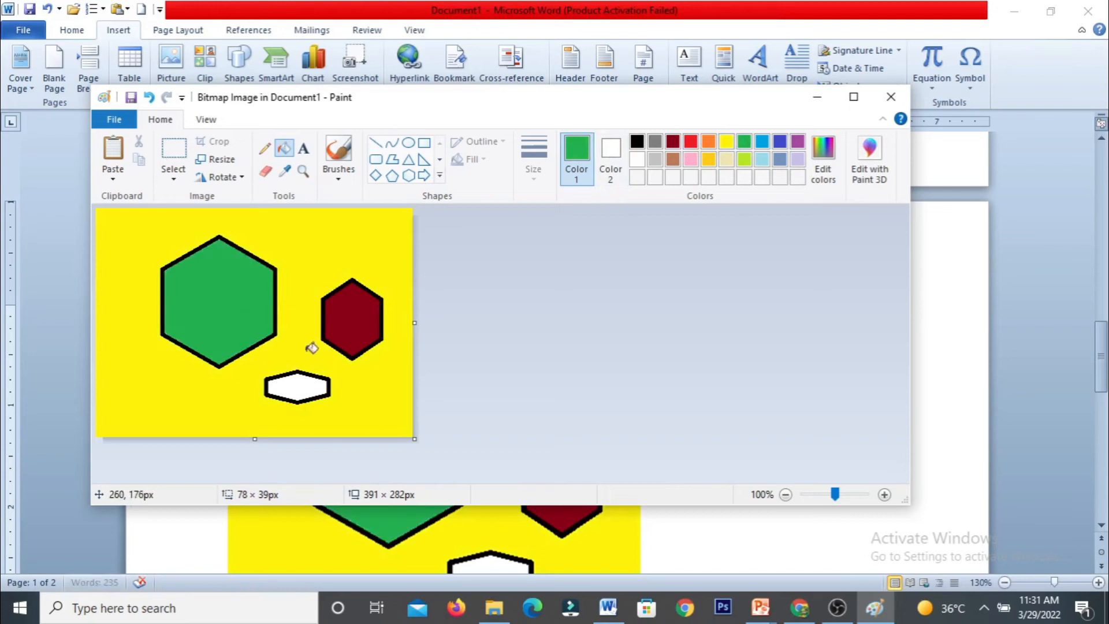
click(691, 145)
click(298, 386)
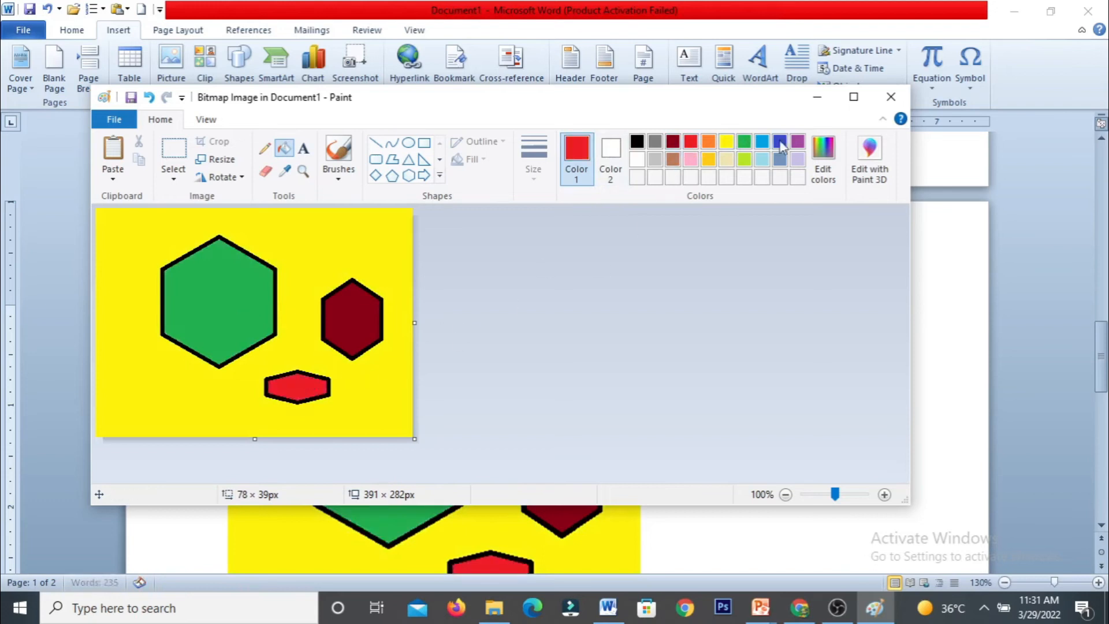
click(893, 98)
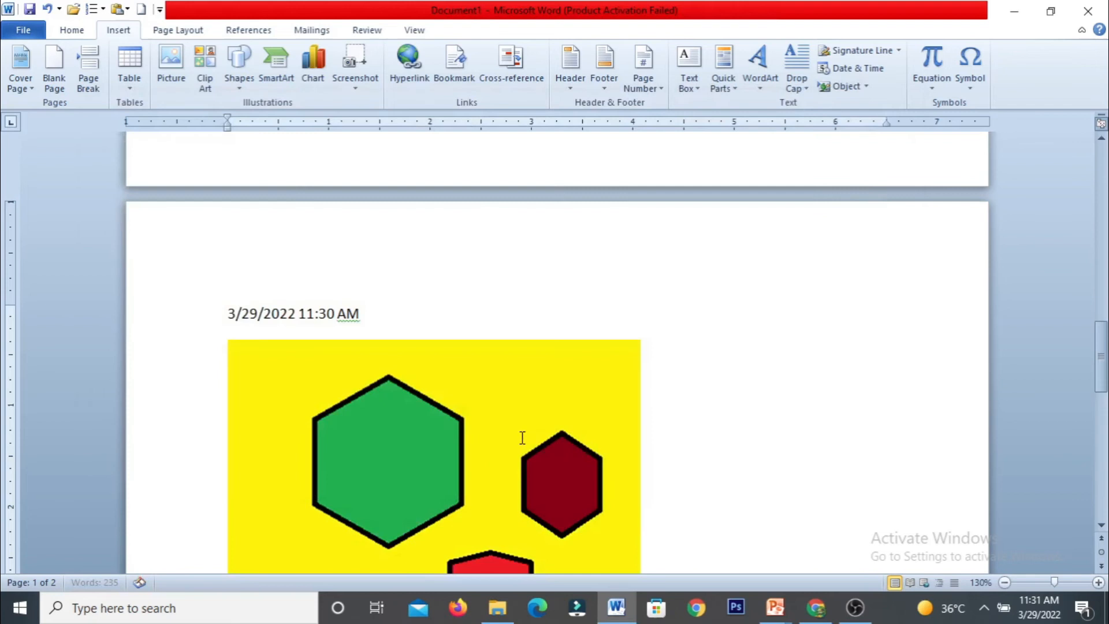
scroll(520, 439, down, 5)
scroll(520, 439, up, 5)
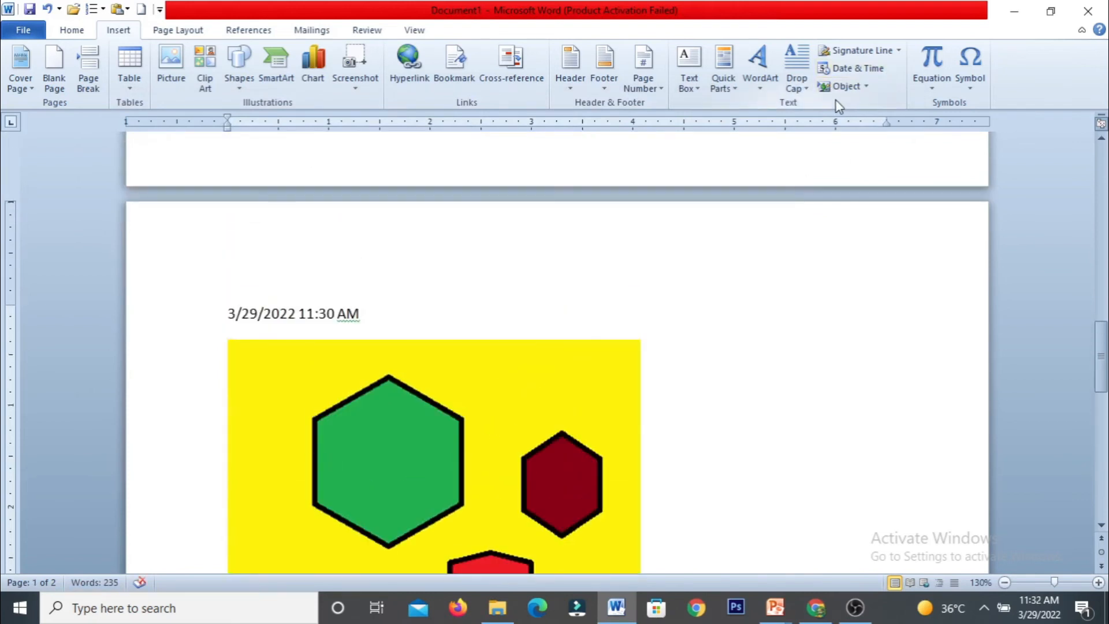
Create a new blank document and enter "Chapter 2" as its first line.
click(866, 88)
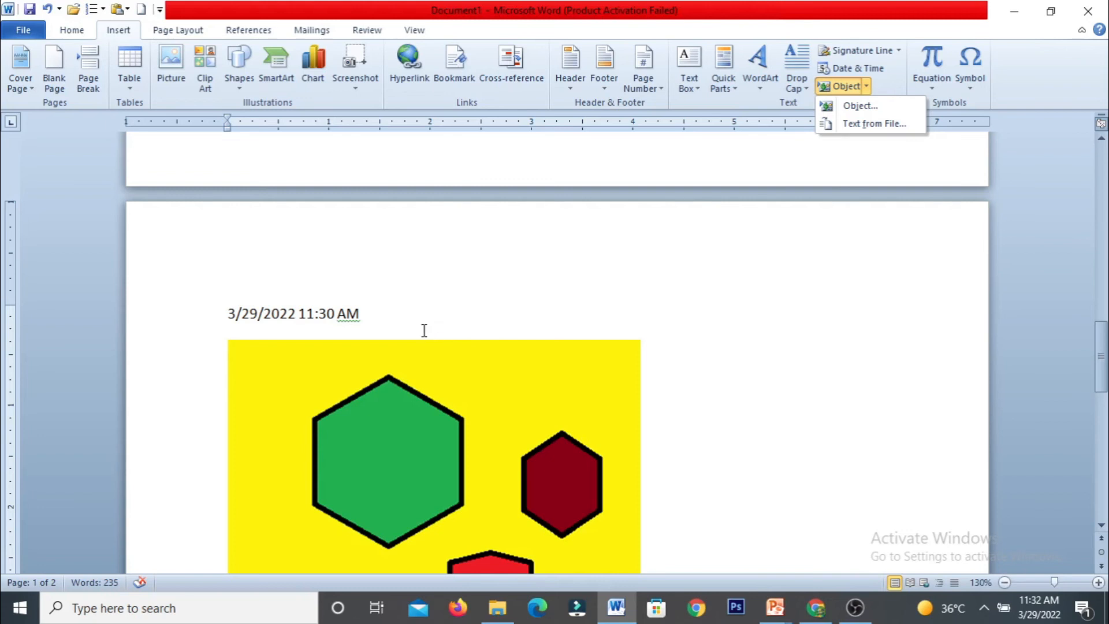
click(754, 335)
key(ctrl+n)
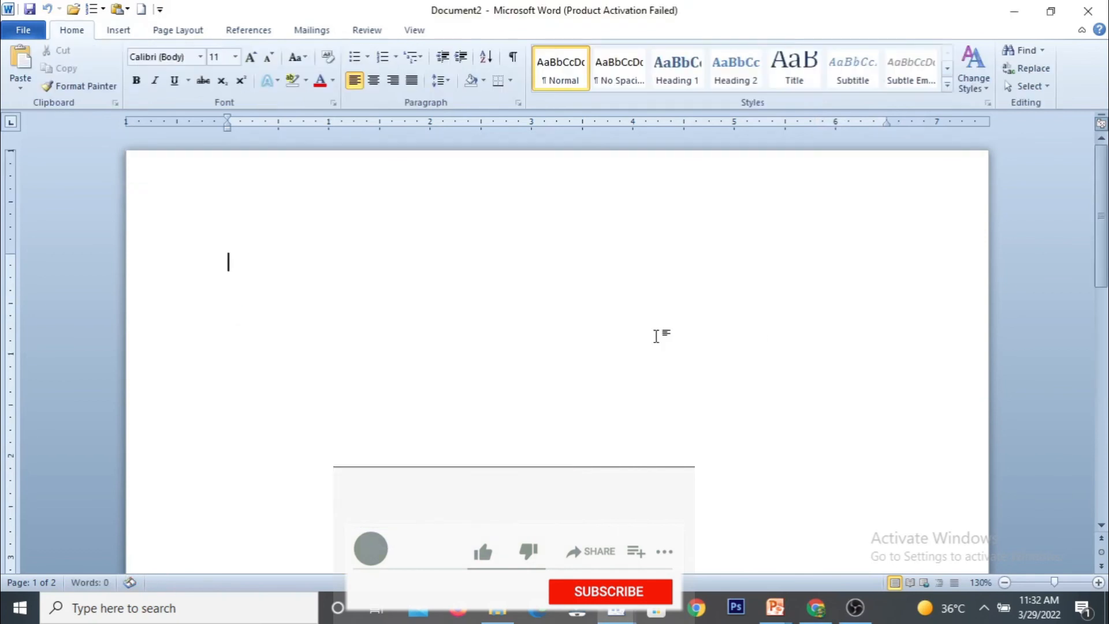
text(chapter 1)
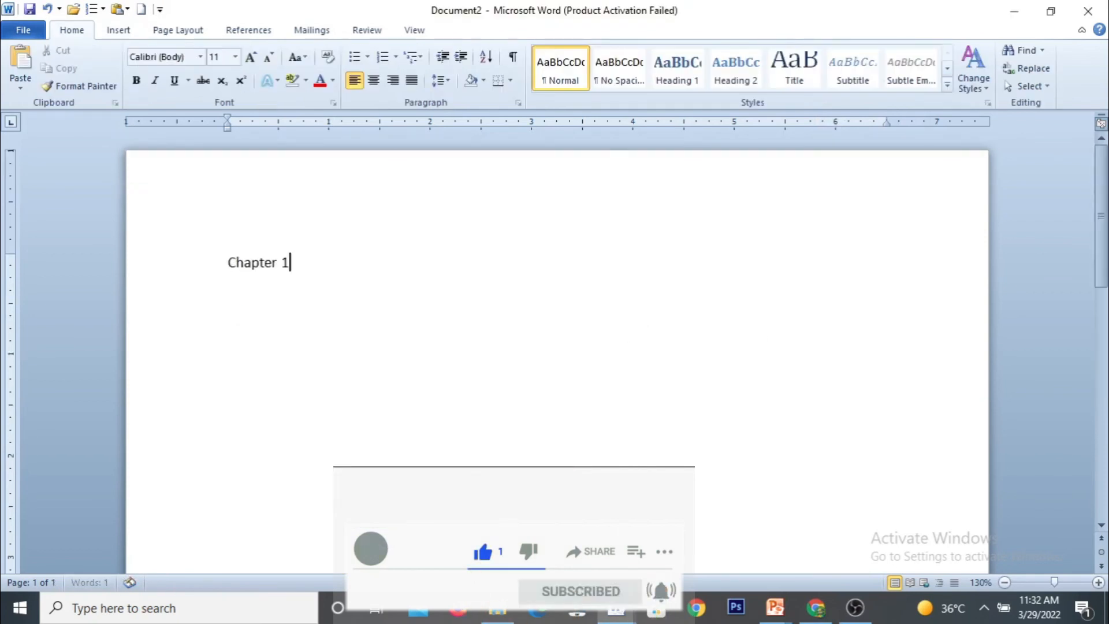
key(BackSpace)
text(2)
key(Return)
Generate sample paragraphs with =rand() below the "Chapter 2" line and apply the Heading 1 style to that line.
text(=ramd)
key(BackSpace)
key(BackSpace)
key(BackSpace)
text(and())
key(Return)
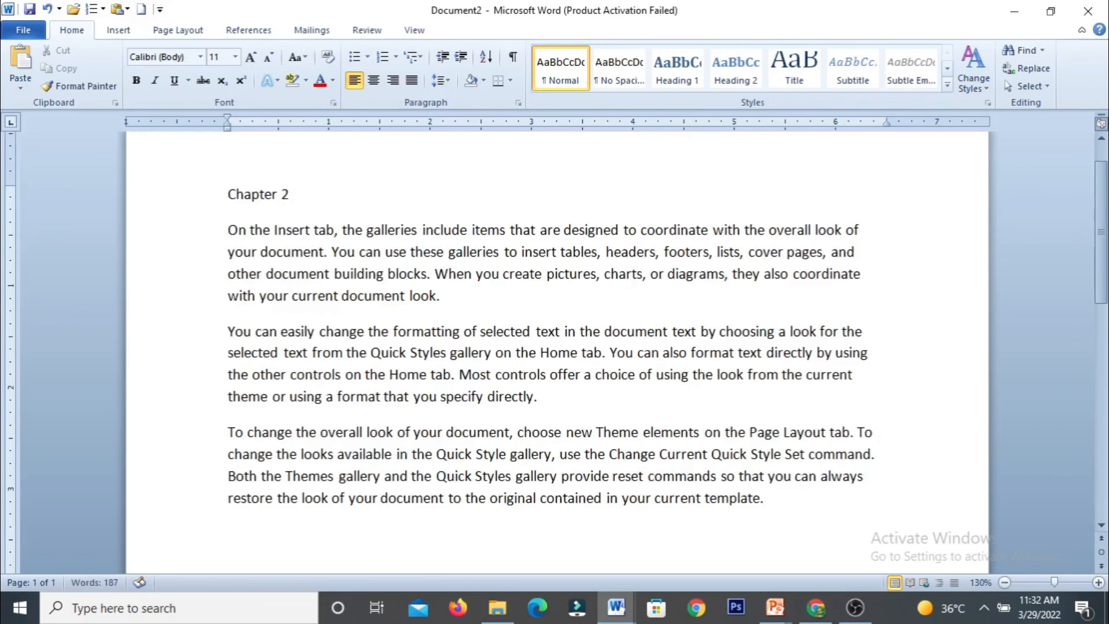
click(198, 195)
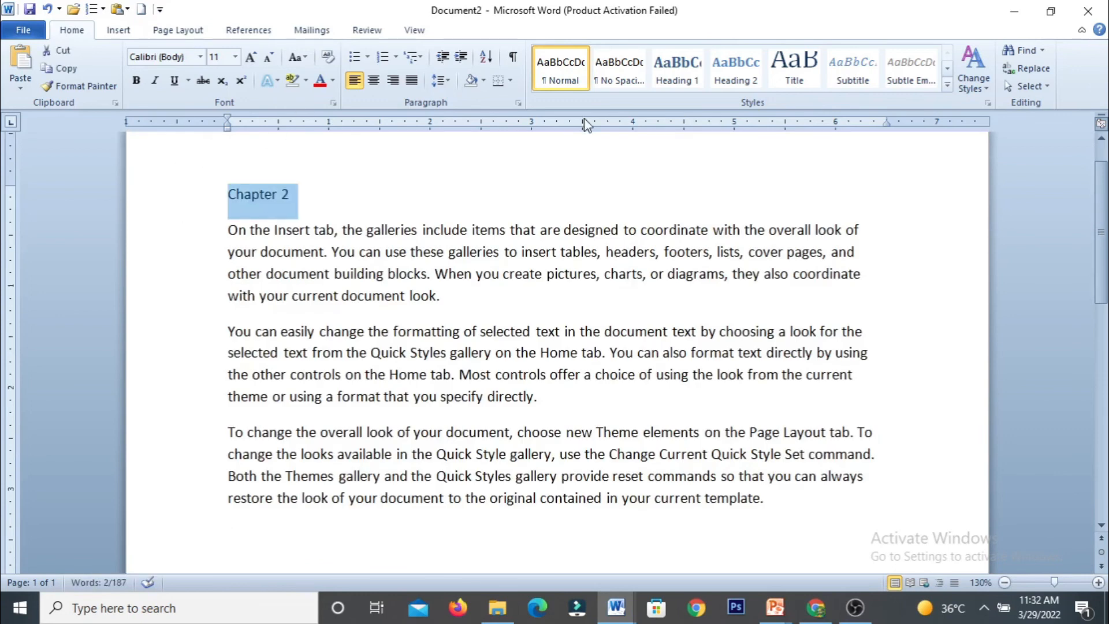
click(682, 84)
Save the new document to the Desktop as a Word Document named "Chapter 2" and close it.
click(25, 26)
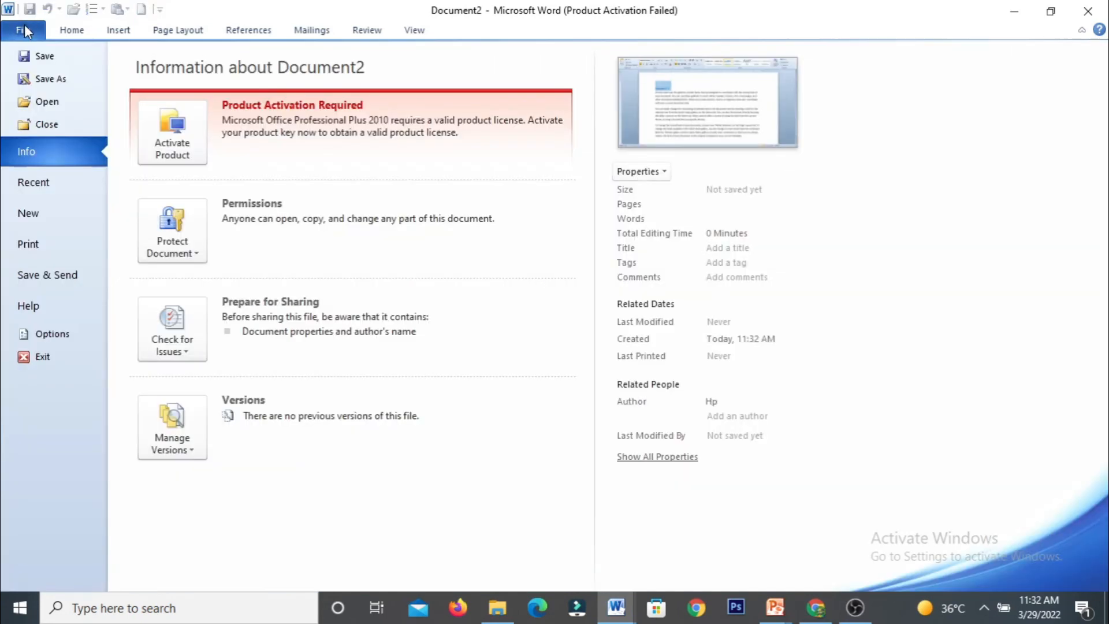
click(36, 56)
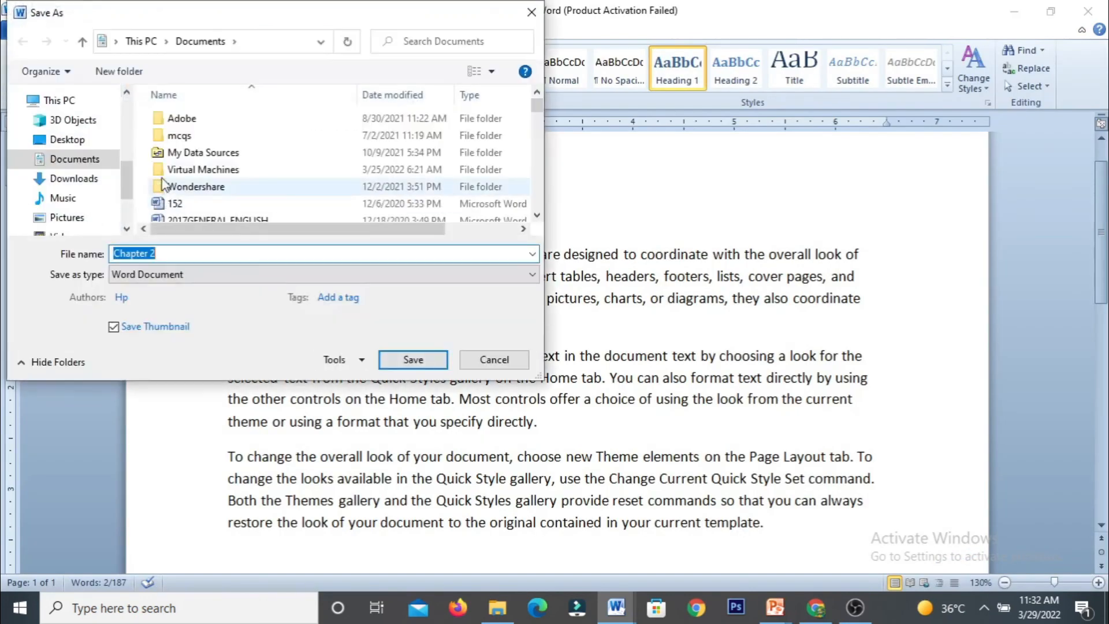
click(71, 140)
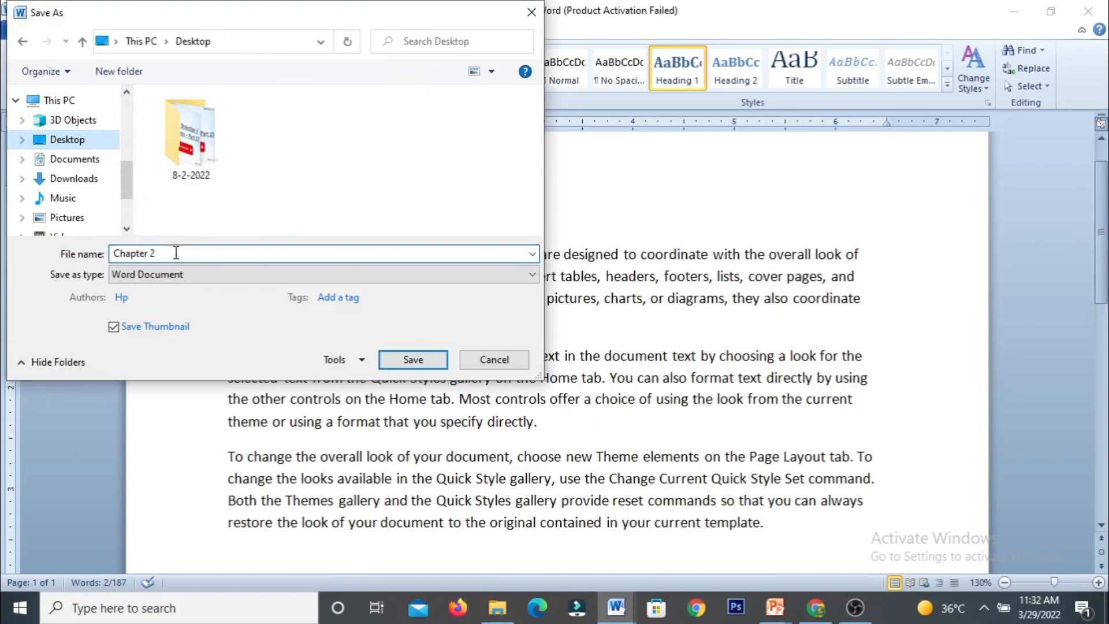
click(412, 360)
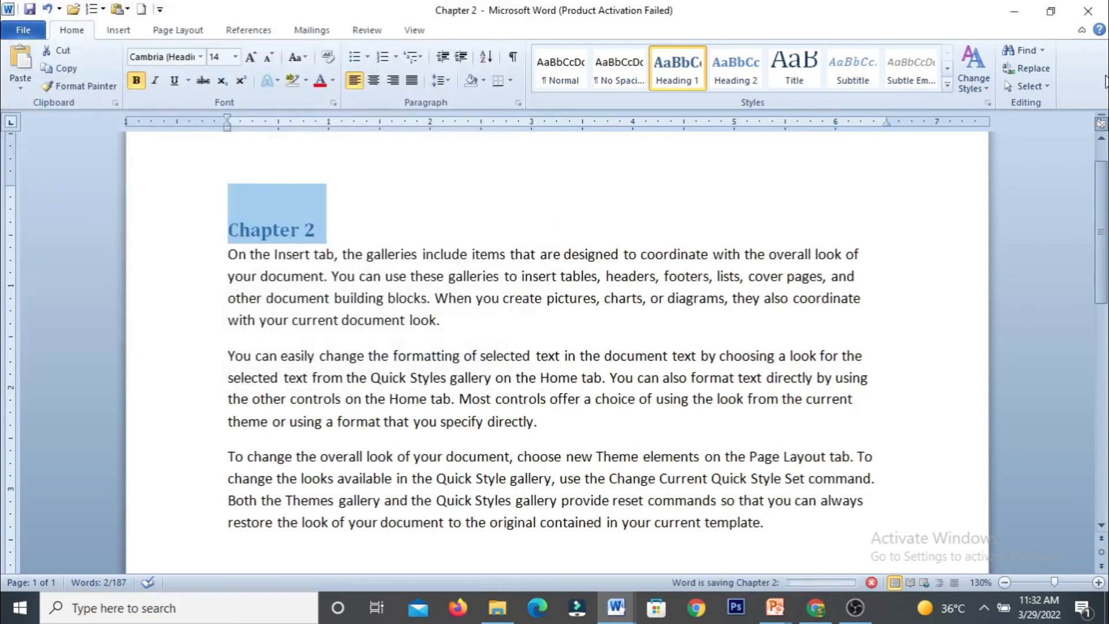
click(1089, 11)
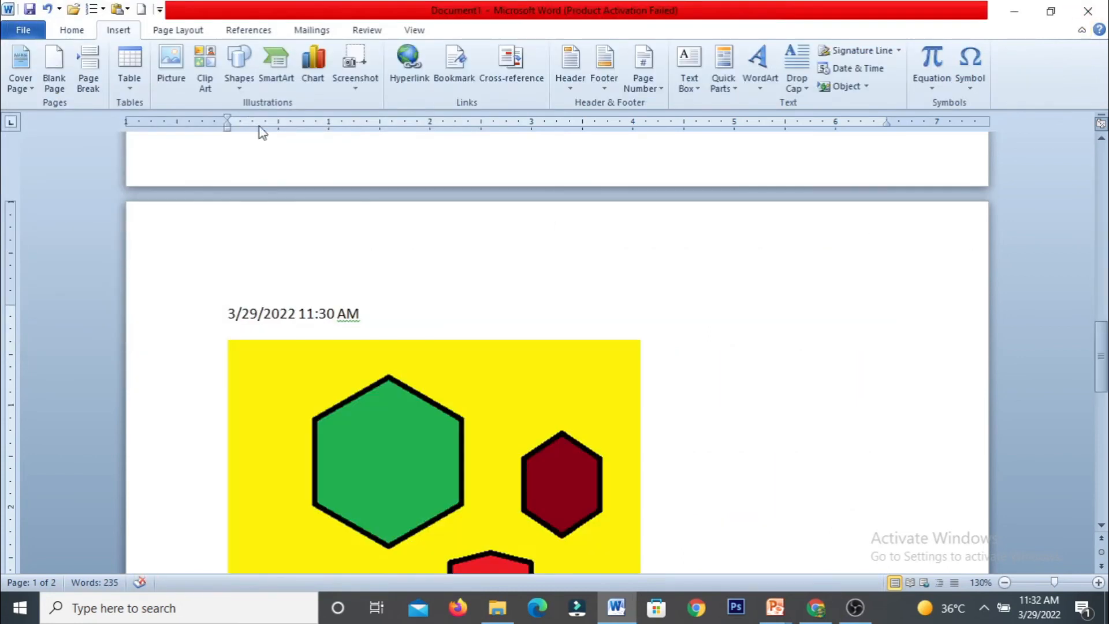
Add a new line below the bitmap image and insert a page break there.
scroll(346, 231, up, 5)
scroll(429, 252, up, 7)
scroll(423, 251, down, 12)
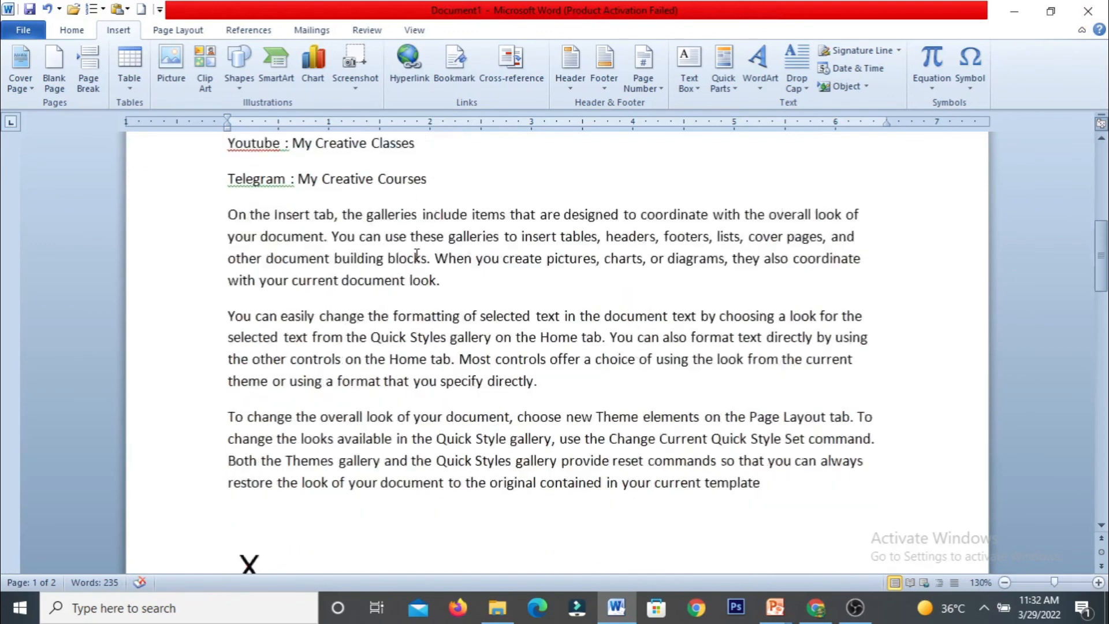
scroll(417, 277, down, 7)
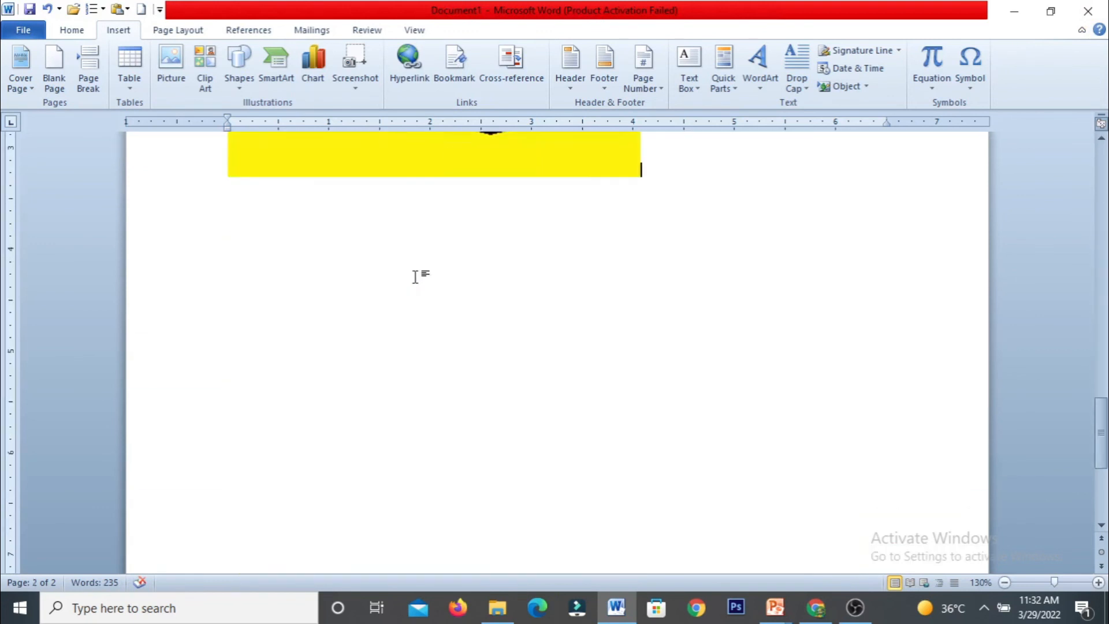
key(Return)
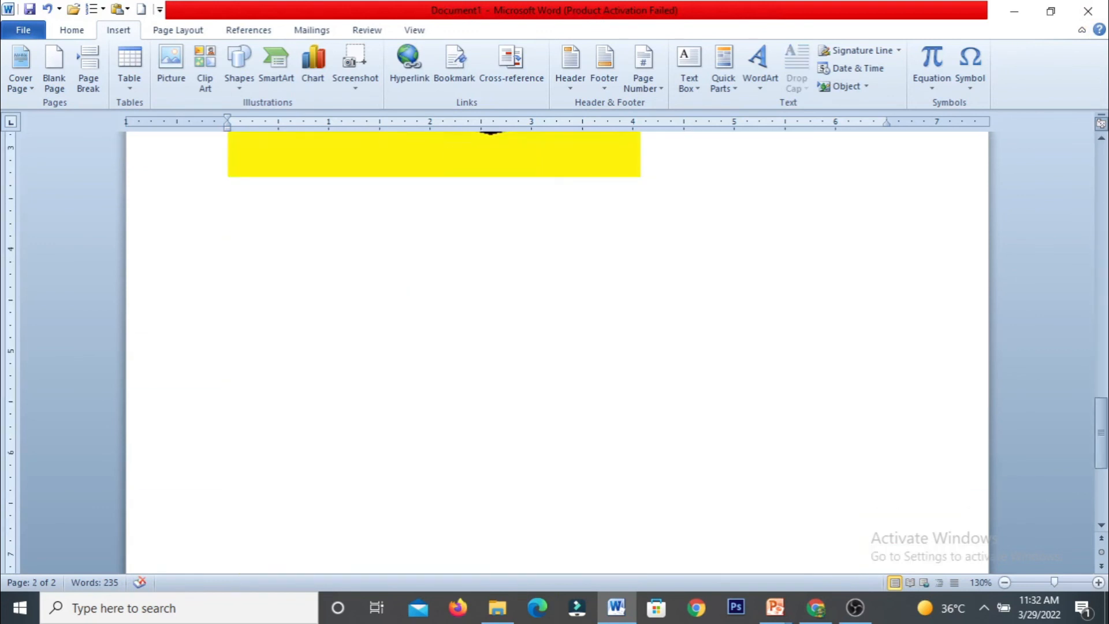
click(88, 66)
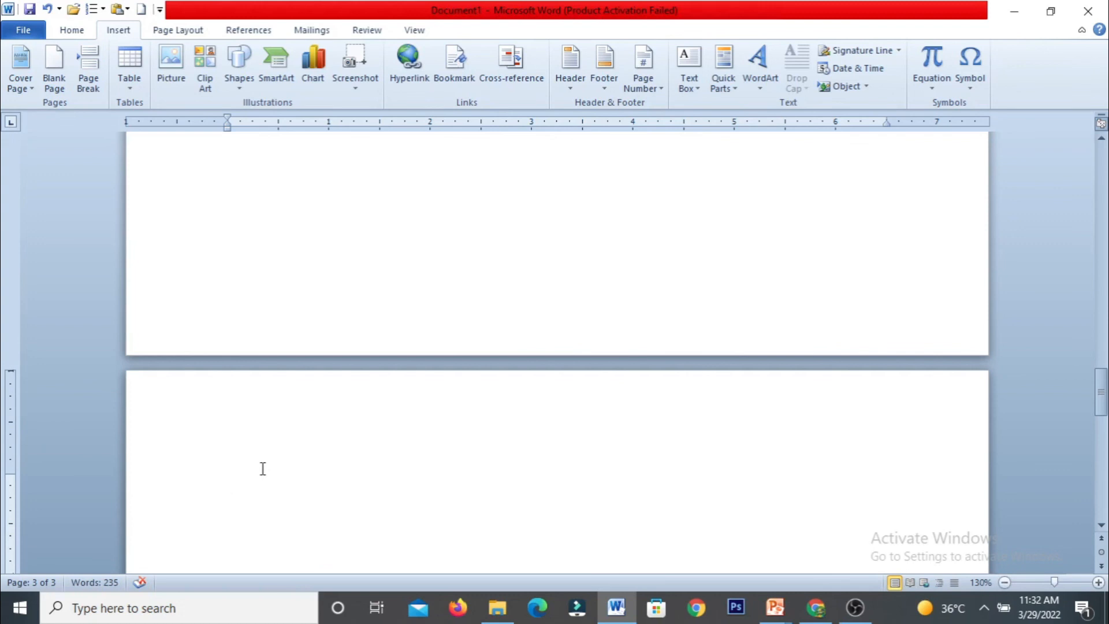
Insert the text of the "Chapter 2" file from the Desktop on the new page.
click(866, 88)
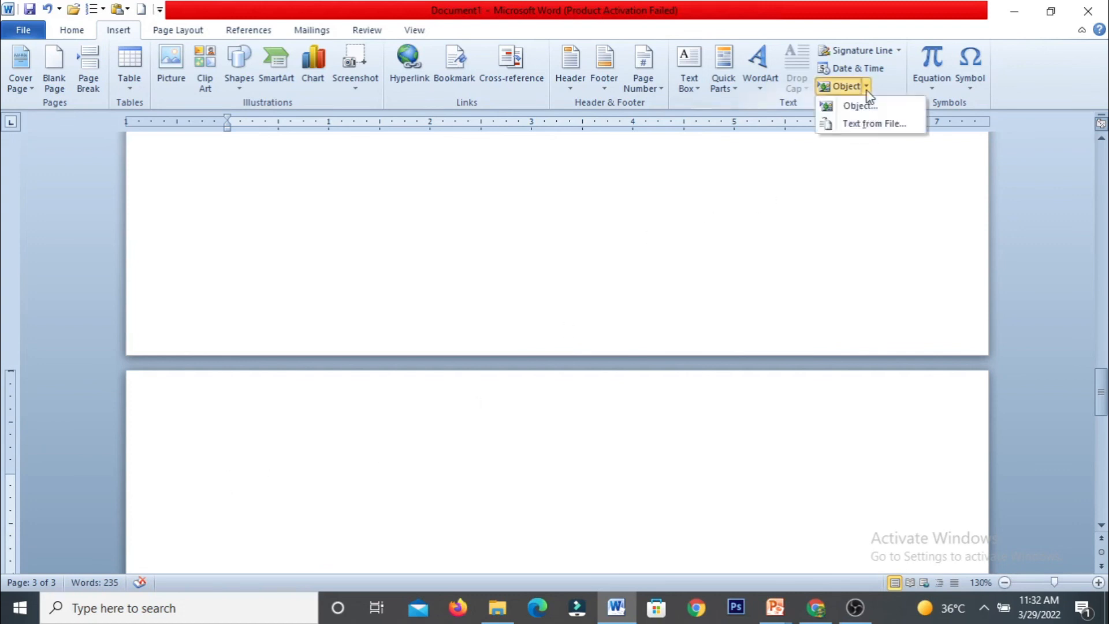
click(864, 131)
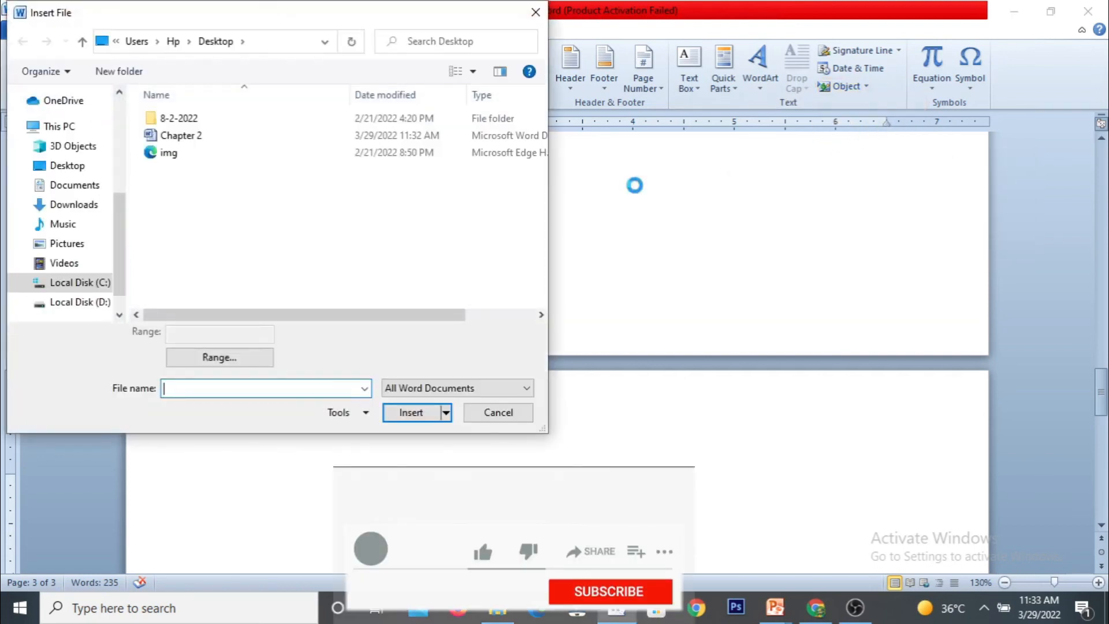
click(166, 139)
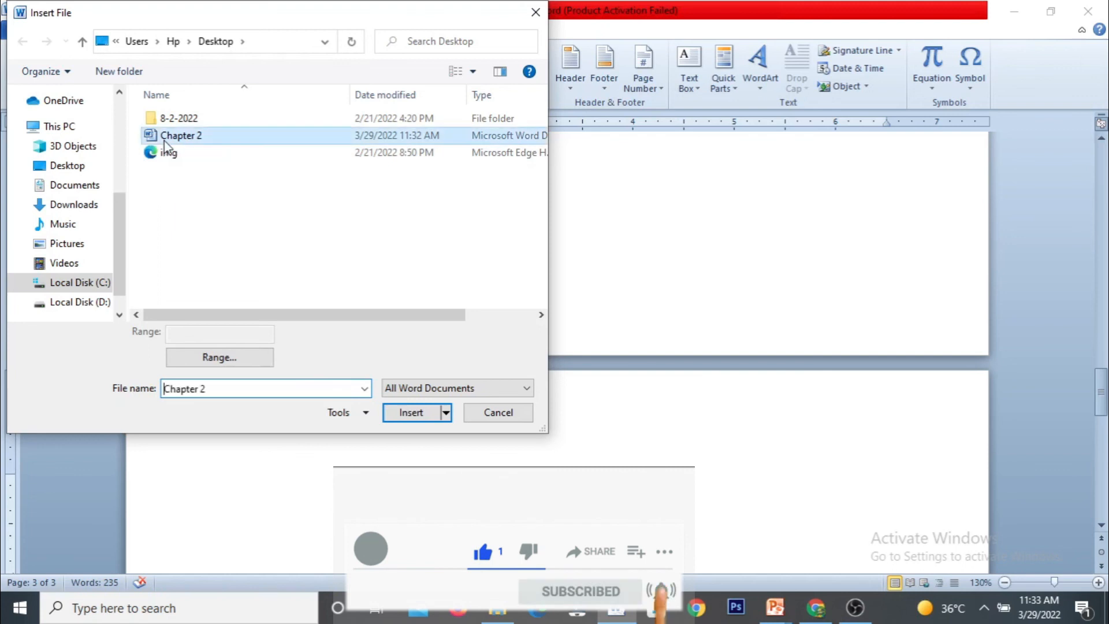
click(434, 416)
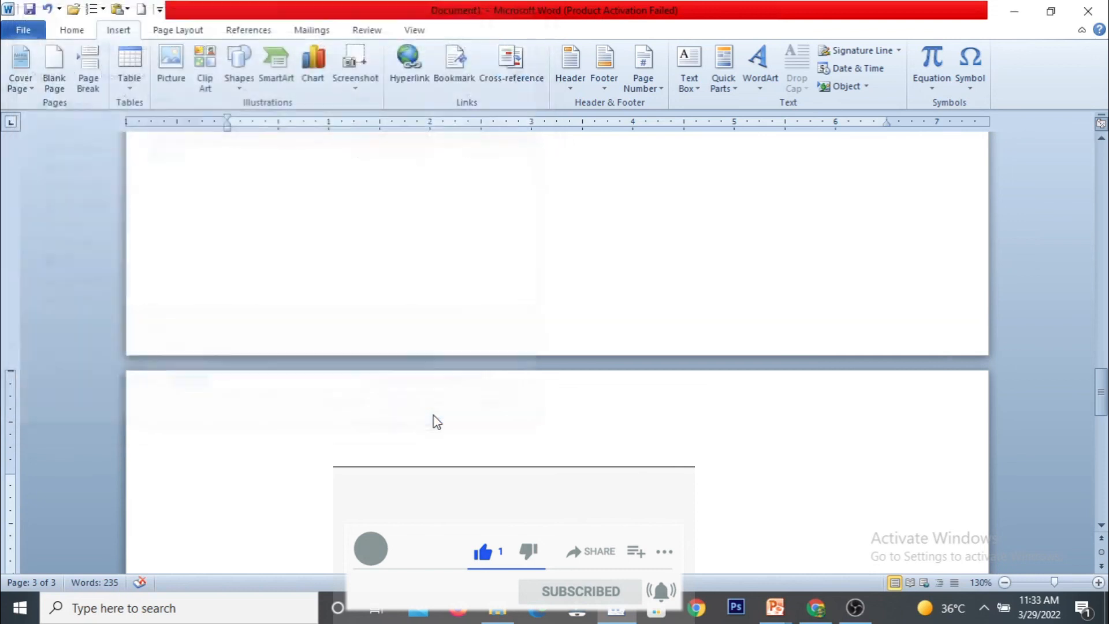
scroll(405, 411, up, 4)
scroll(406, 411, down, 5)
scroll(405, 411, up, 10)
scroll(405, 410, up, 10)
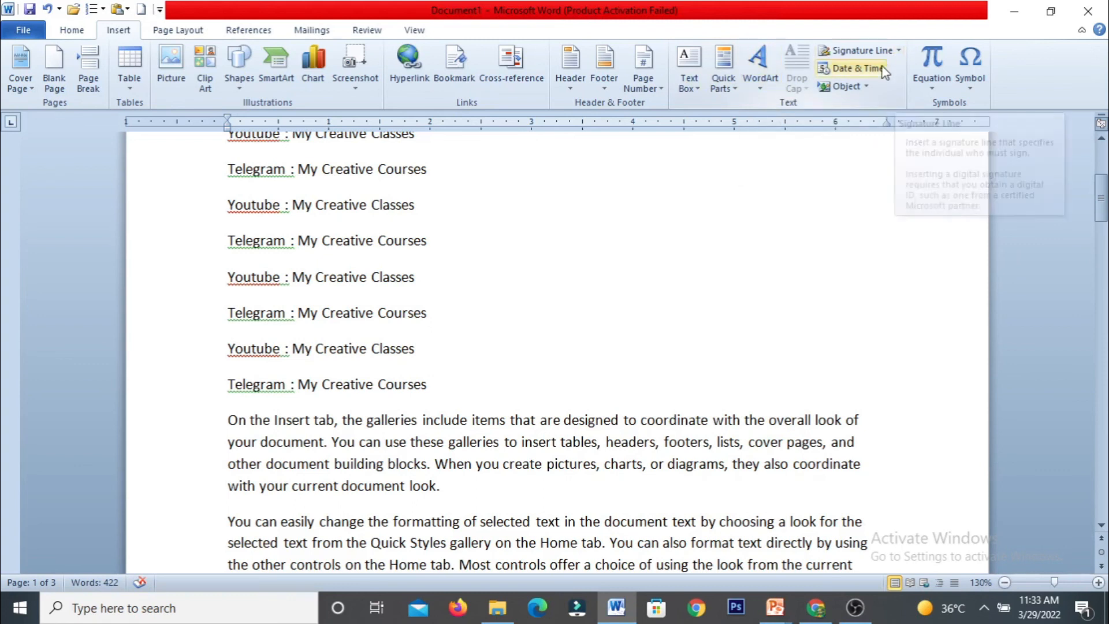
click(867, 86)
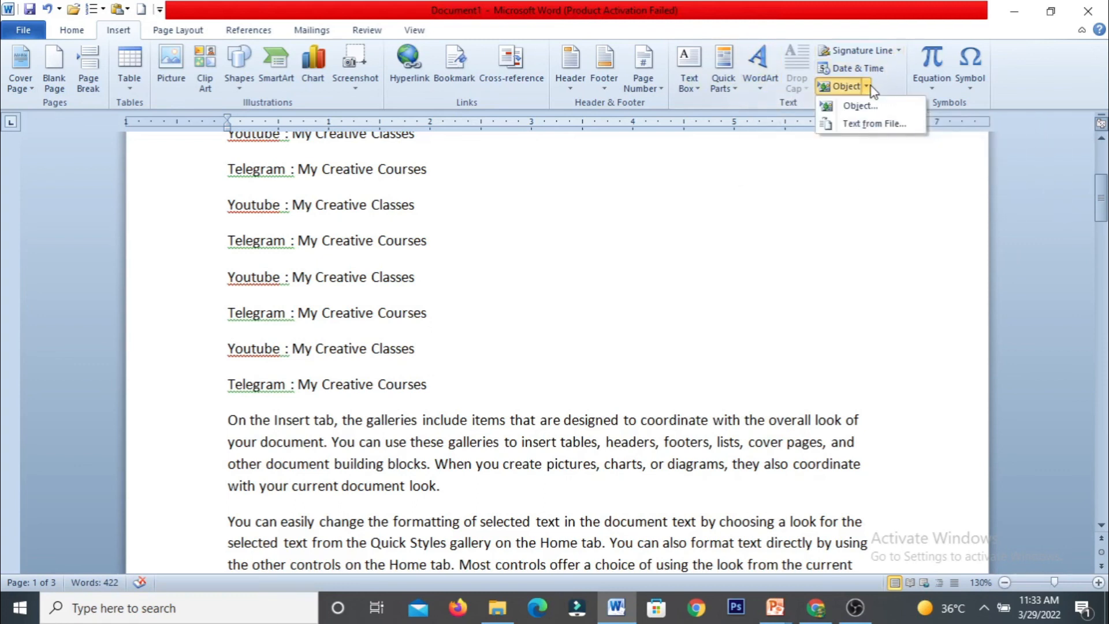